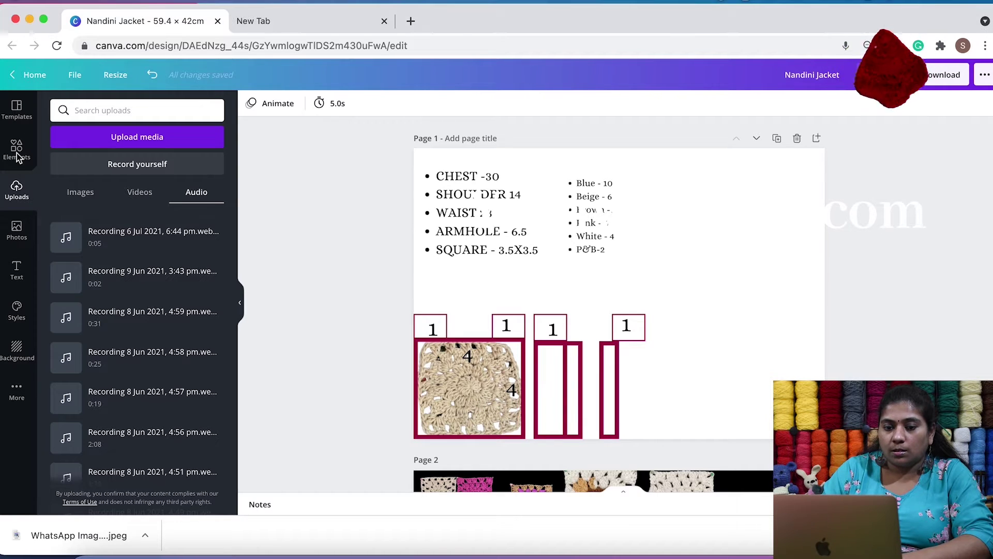
left_click(434, 327)
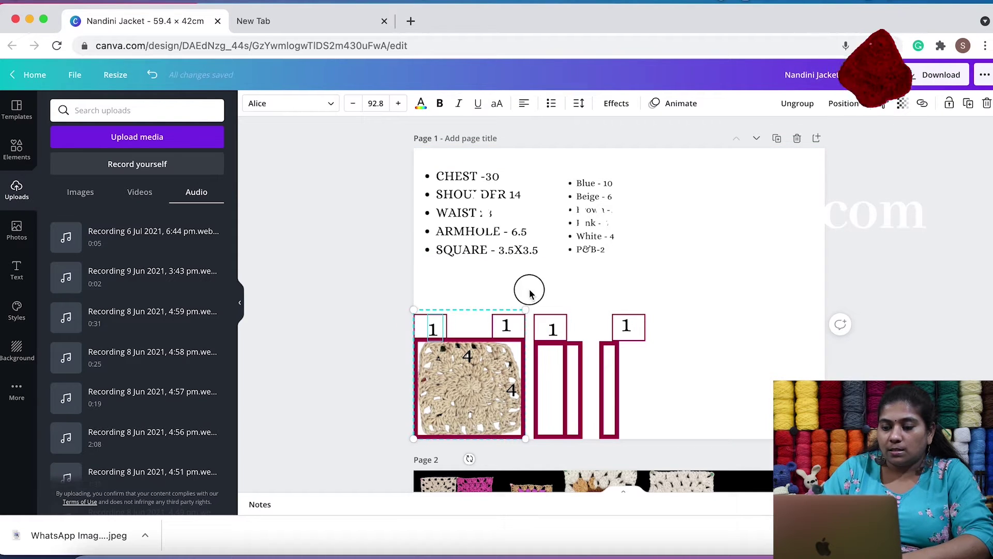
left_click_drag(529, 291, 650, 450)
left_click(688, 398)
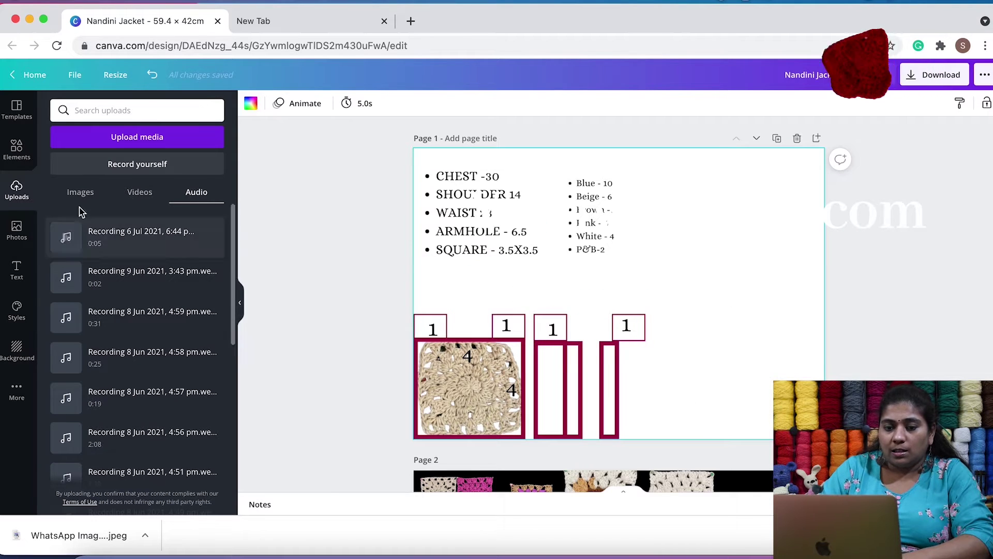
- Try adding a square outline from Lines & Shapes beside the narrow frames on page 1, resize it, and delete it
left_click(18, 147)
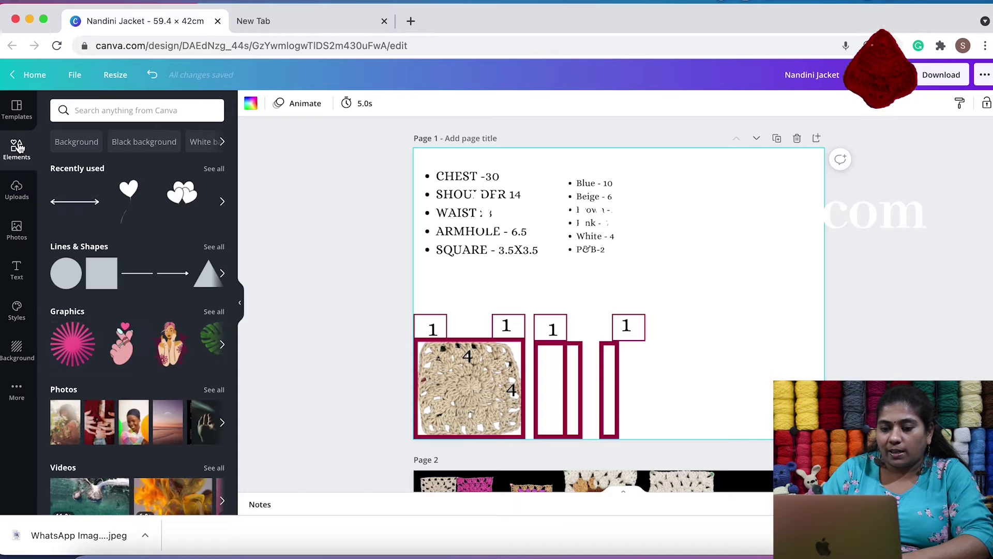
left_click(223, 247)
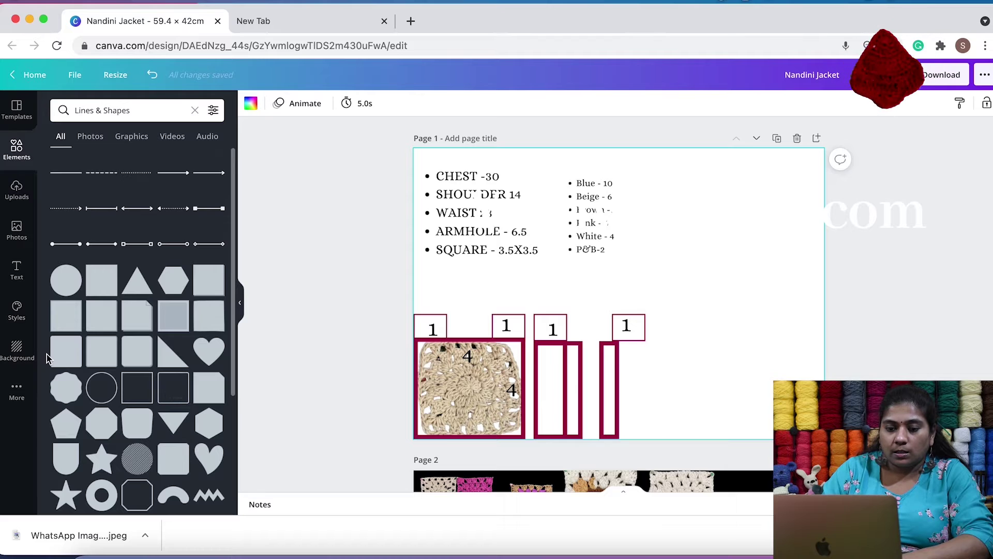
left_click(137, 393)
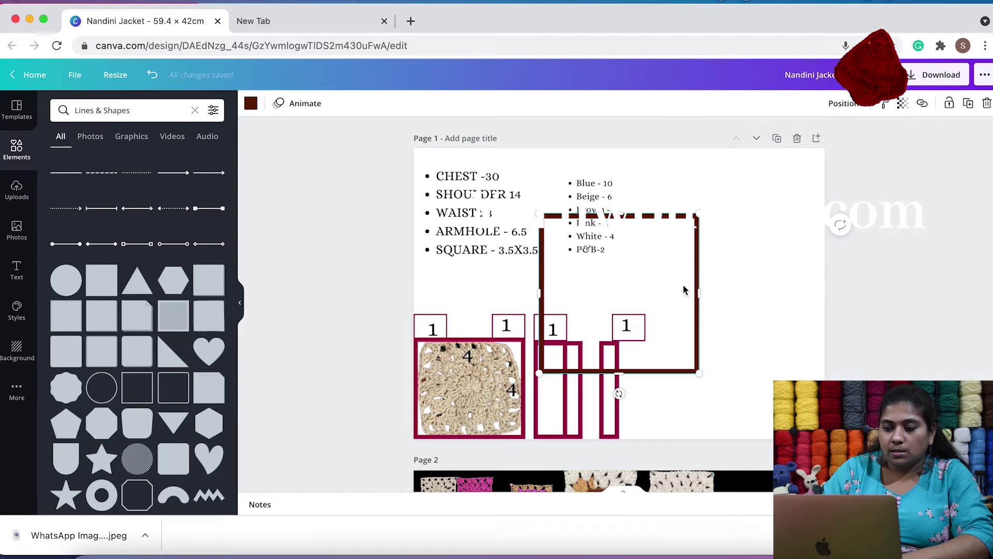
left_click_drag(699, 293, 694, 339)
left_click_drag(688, 282, 692, 329)
left_click_drag(706, 381, 806, 382)
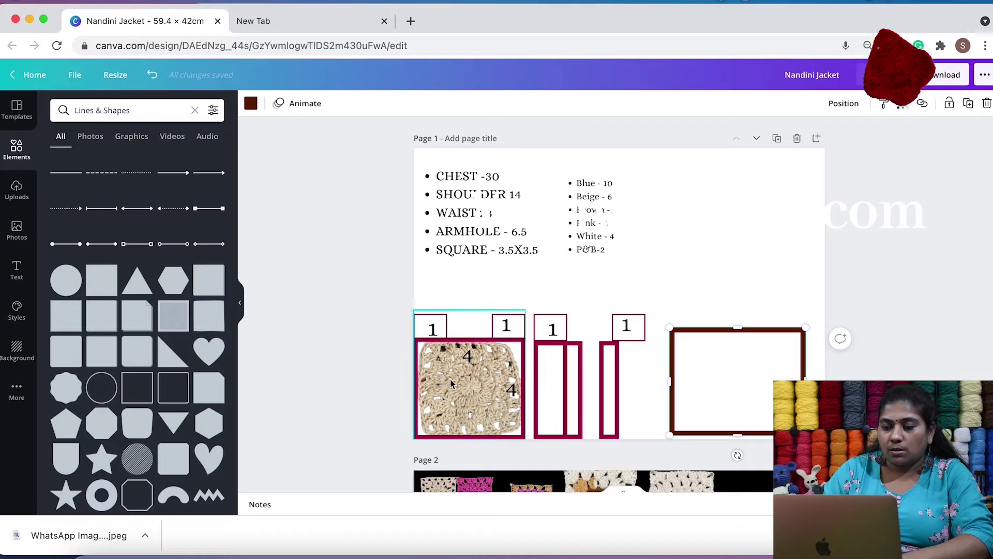
key("Delete")
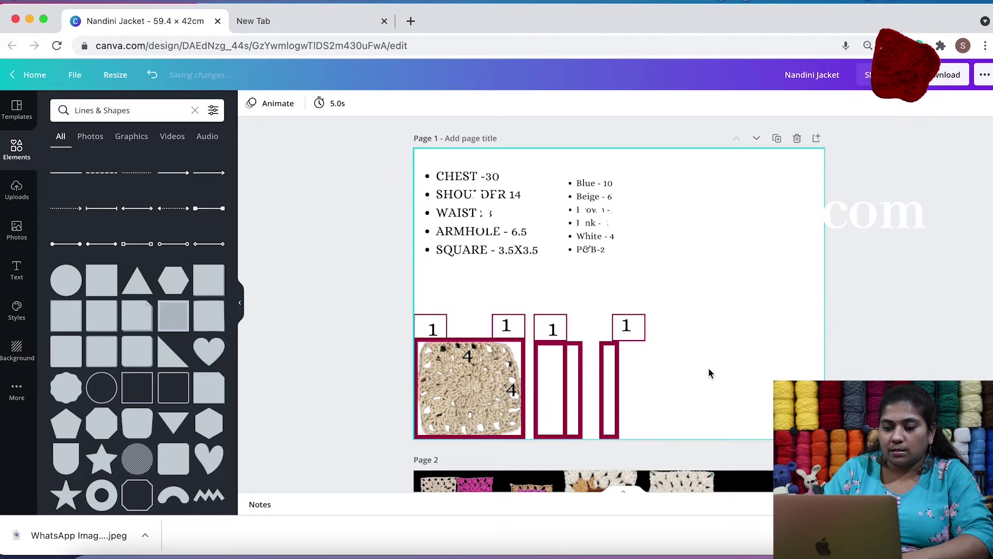
- Ungroup the beige crochet square, its large frame and the number labels on page 1
left_click(484, 407)
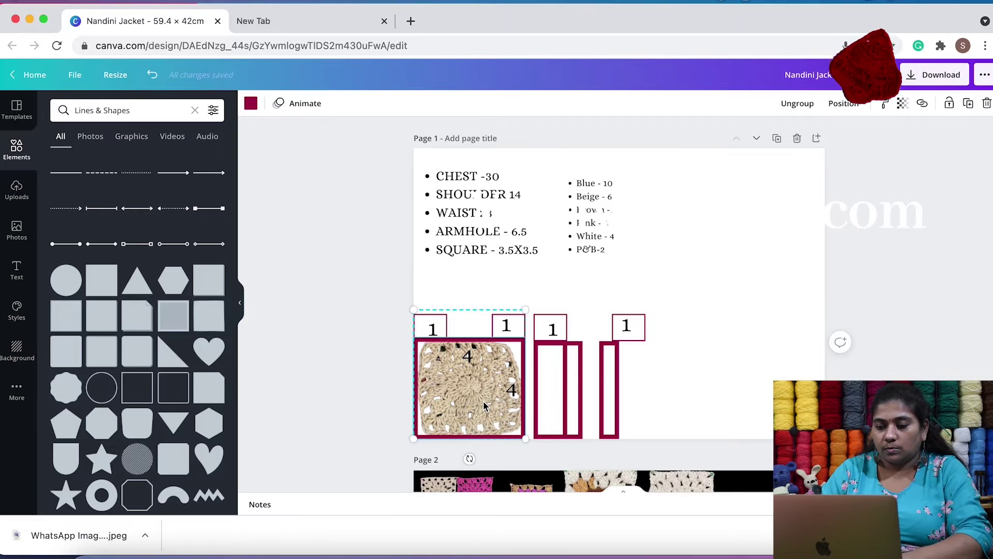
left_click(736, 236)
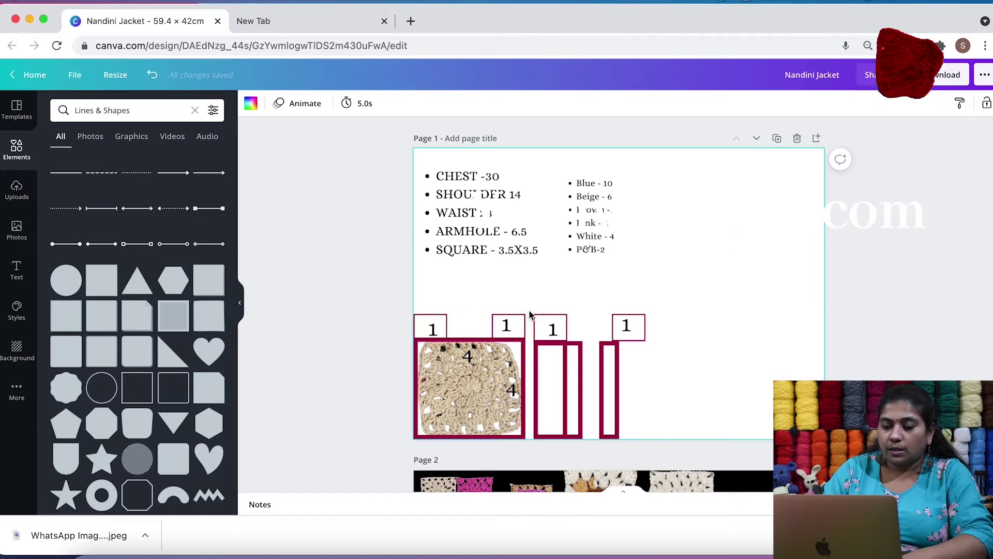
left_click(471, 383)
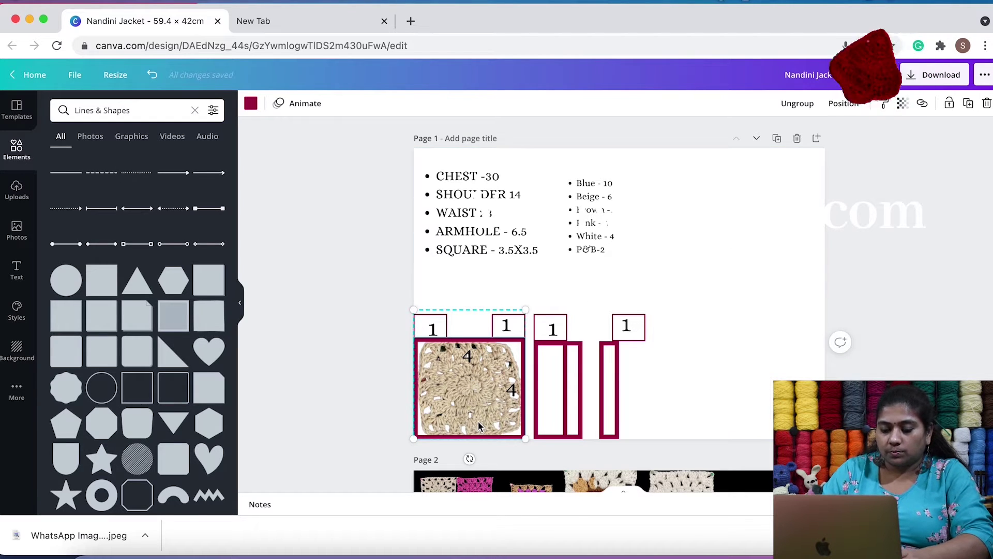
key("super+shift+g")
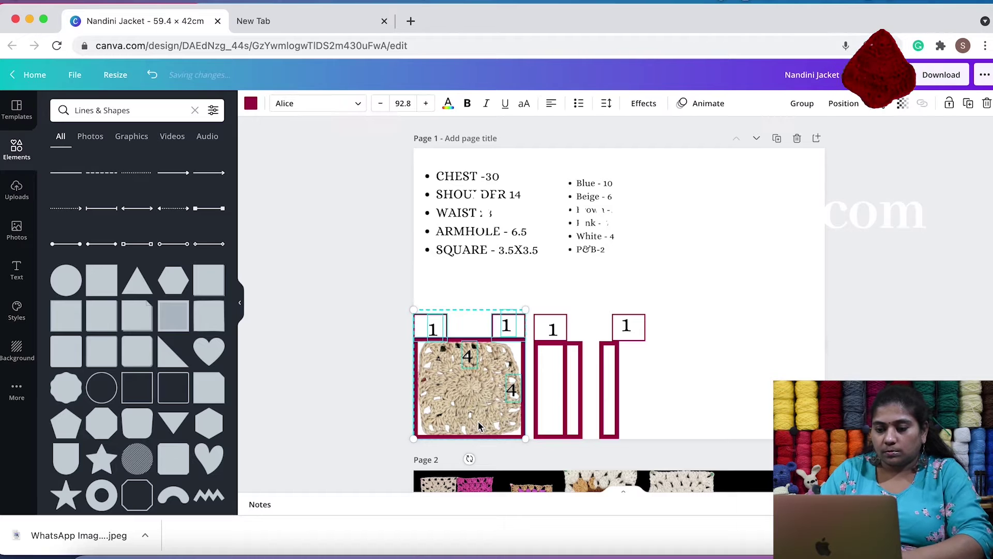
left_click(849, 288)
- Send the large crimson frame around the beige crochet square to the back
left_click(476, 421)
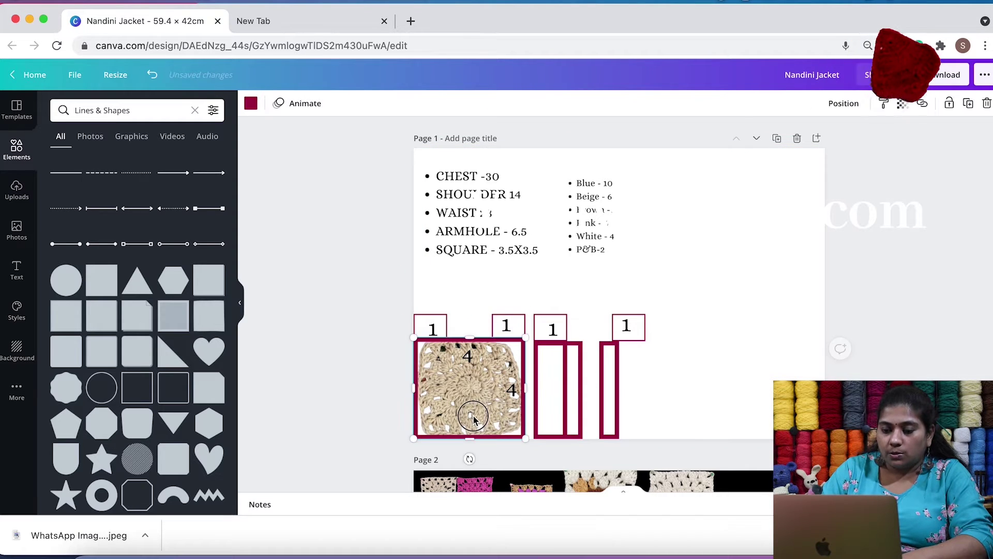
mouse_move(528, 439)
left_mouse_down()
mouse_move(510, 429)
mouse_move(520, 444)
left_mouse_up()
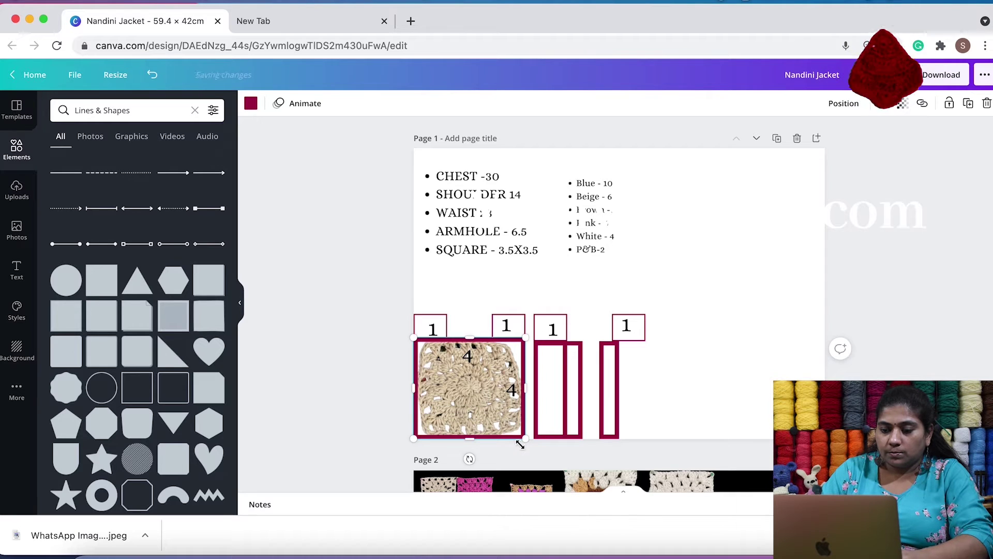
right_click(491, 404)
left_click(541, 426)
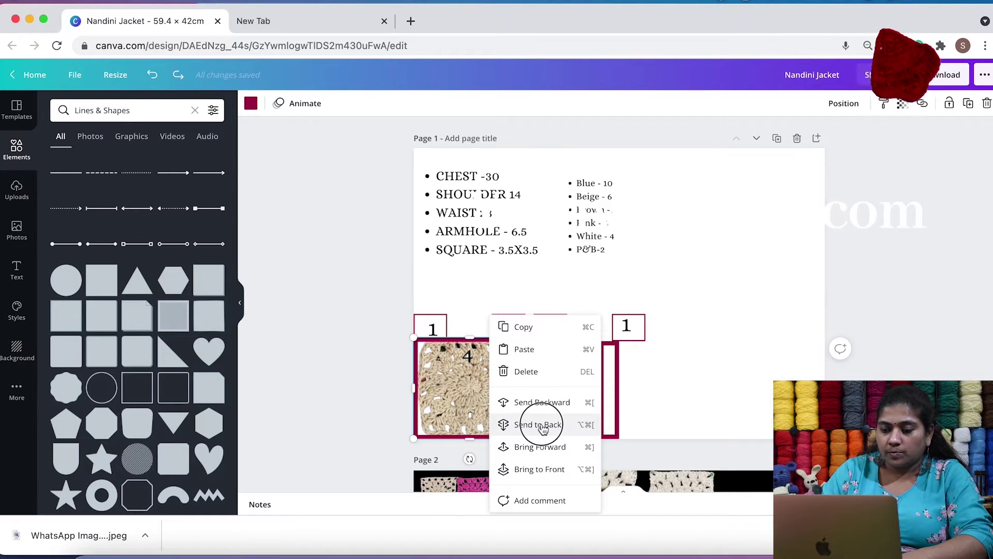
- Shrink the beige crochet square into the large frame's upper-left corner and place a copy directly to its right
left_click(451, 410)
left_click_drag(522, 440, 436, 386)
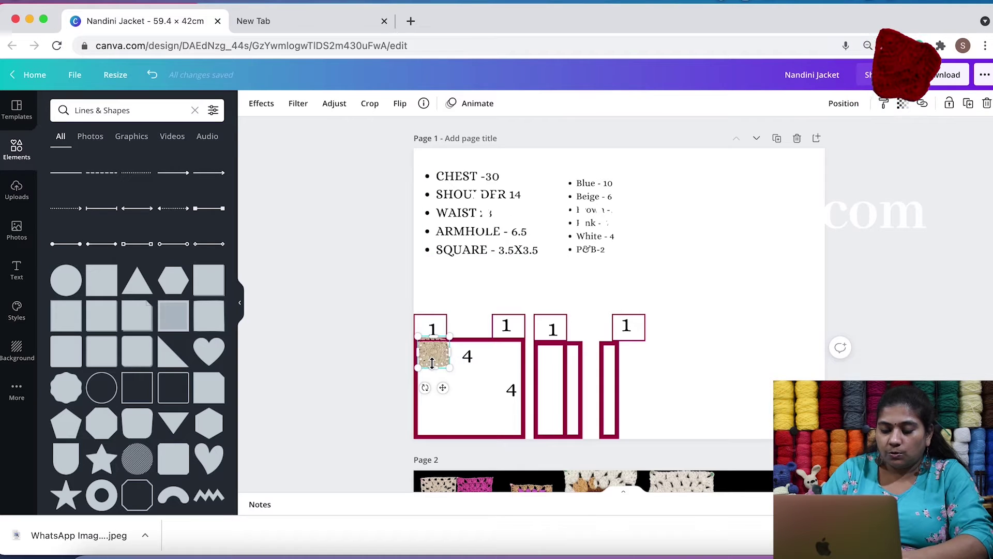
left_click_drag(432, 363, 463, 364)
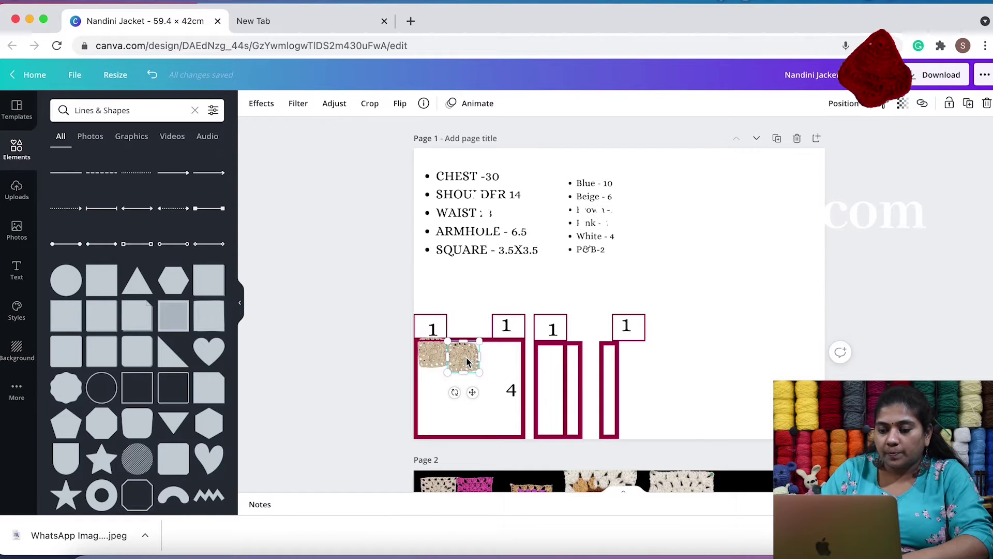
left_click_drag(466, 362, 467, 357)
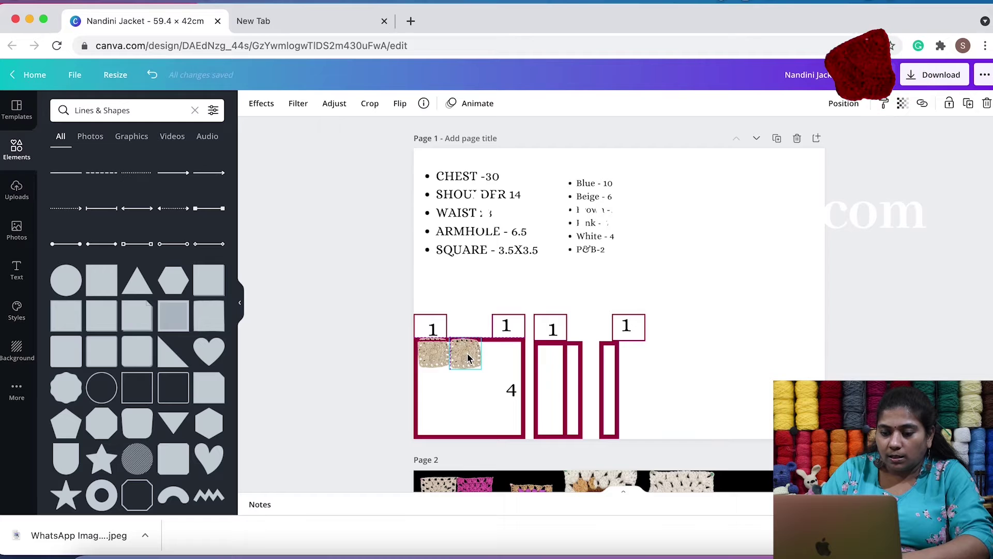
- Duplicate the small beige square twice more and line the copies up as a row of four along the large frame's top
key("super+d")
left_click_drag(468, 357, 514, 353)
key("super+d")
left_click(434, 355)
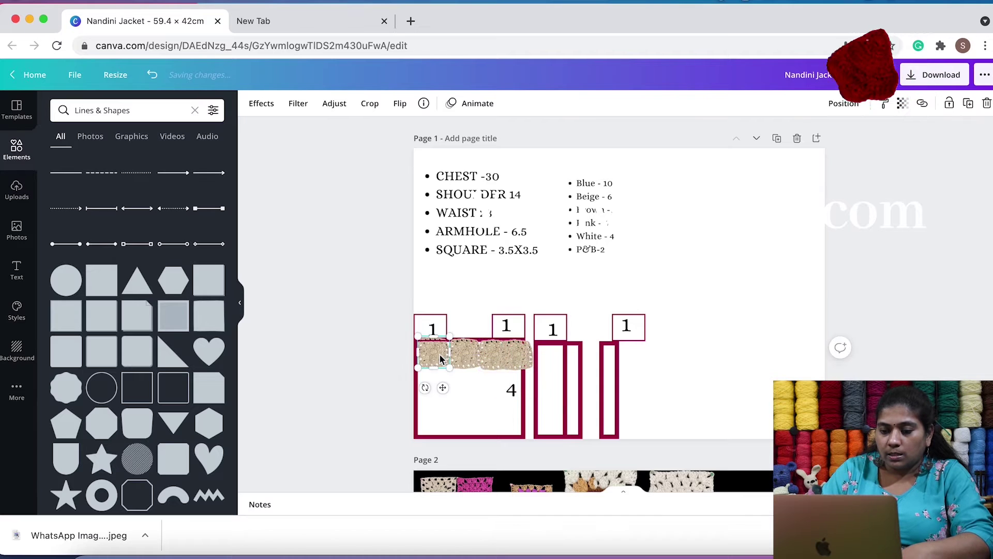
left_click(471, 358, "shift")
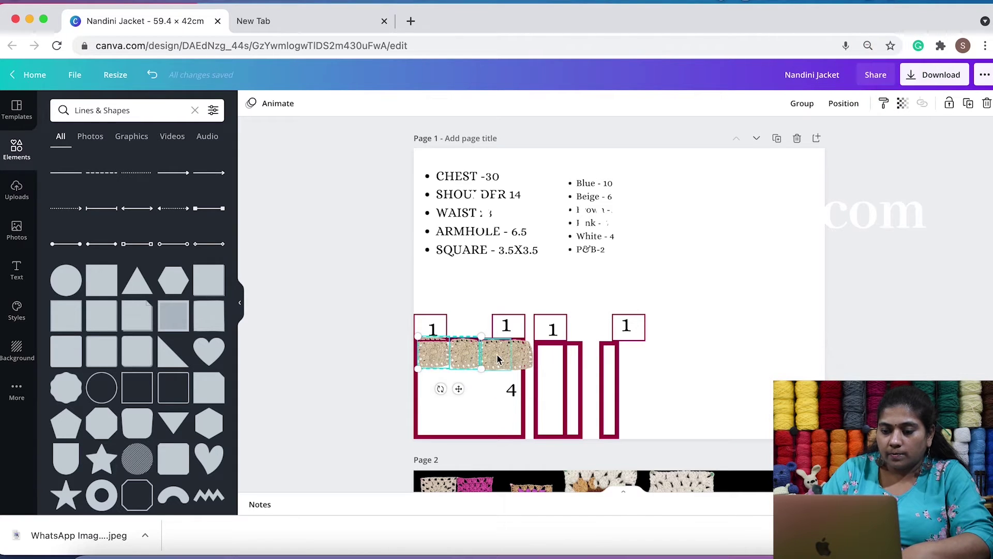
left_click(484, 393)
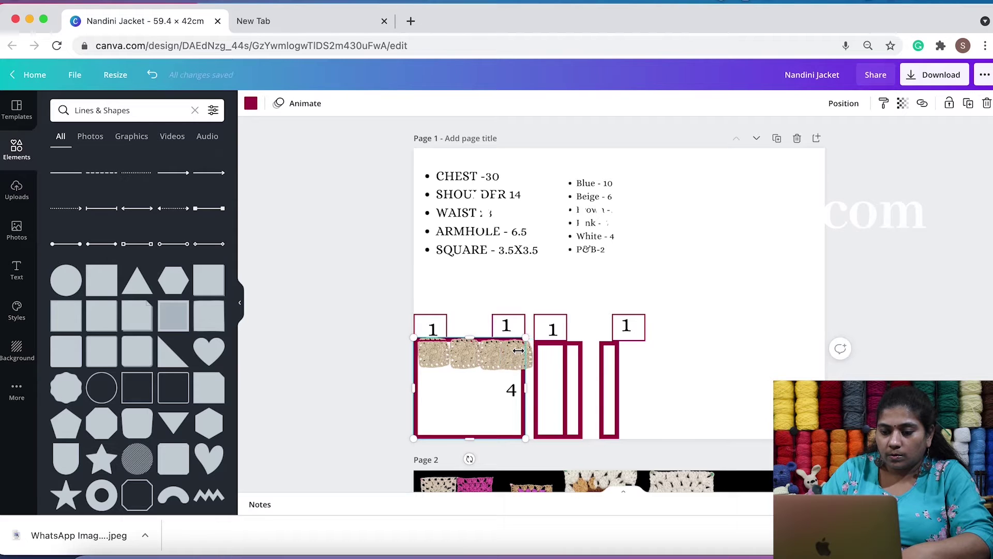
left_click_drag(514, 368, 488, 359)
- Scale all four beige squares down together to fit the large frame's inner width and align the row just below its top edge
left_click(423, 359)
left_click(465, 353, "shift")
left_click(497, 355, "shift")
left_click(532, 366, "shift")
left_click_drag(544, 367, 520, 374)
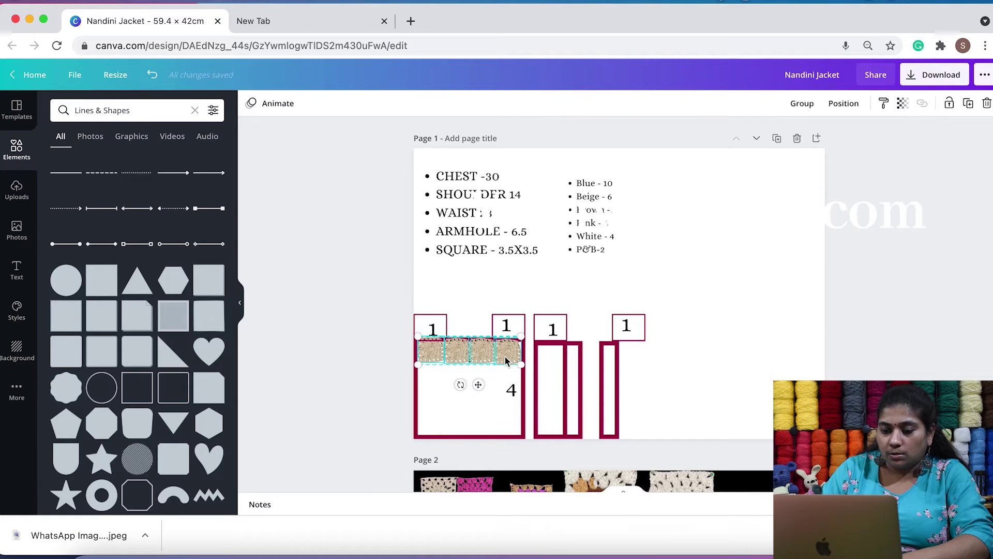
left_click_drag(506, 361, 504, 358)
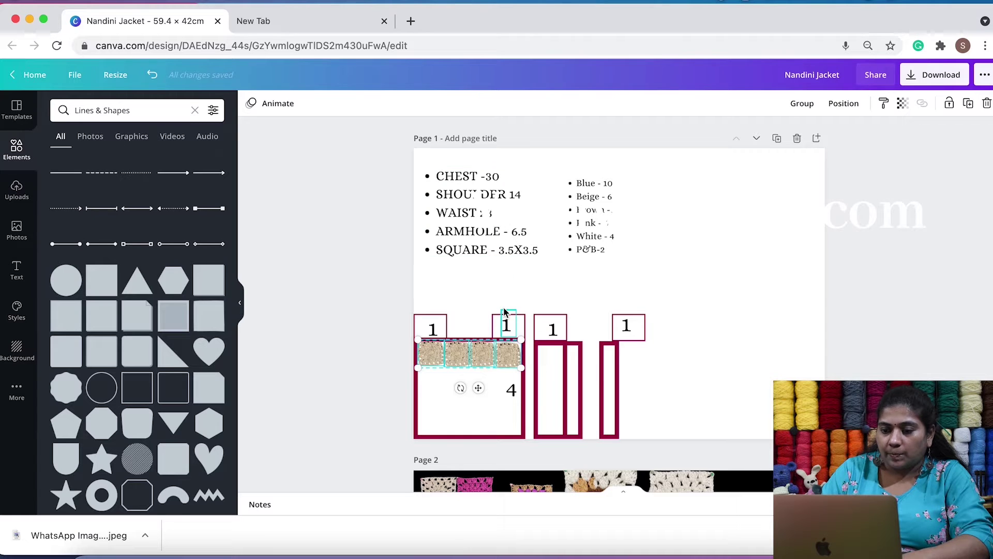
left_click(496, 266)
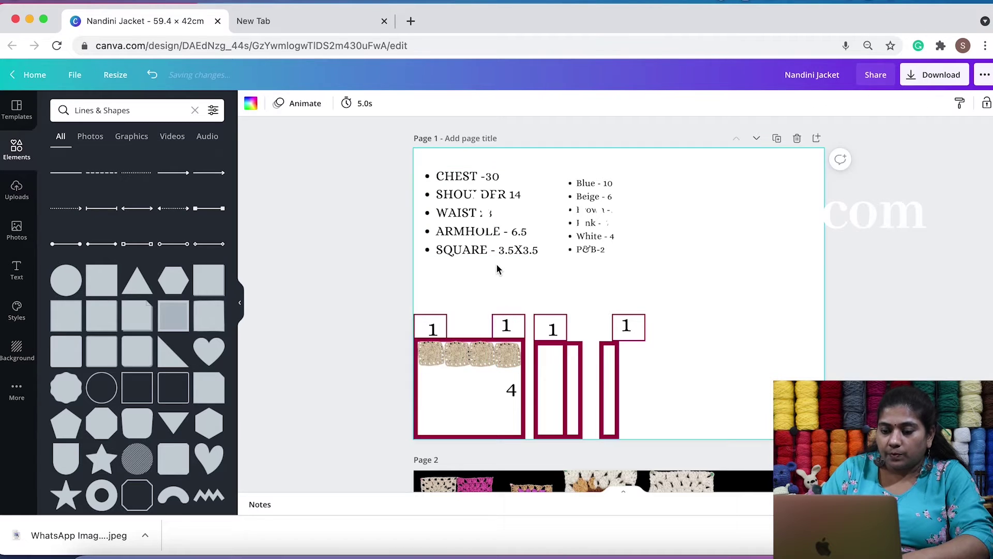
right_click(443, 380)
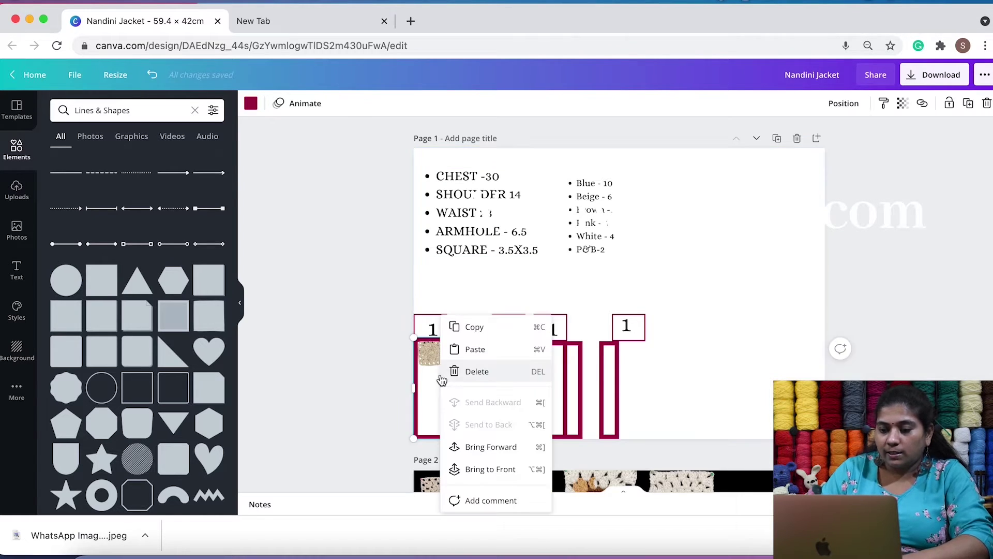
left_click(484, 294)
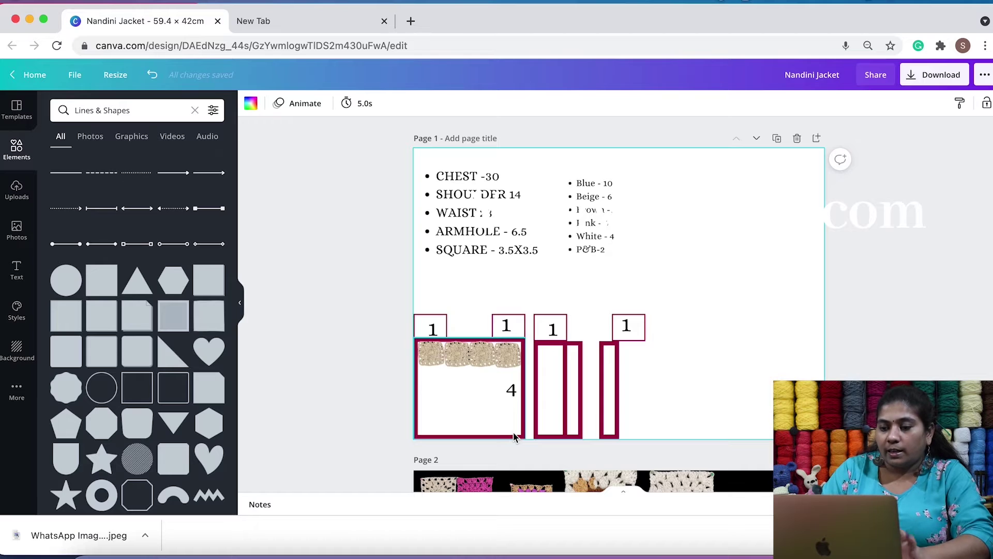
left_click(610, 185)
left_click(620, 201)
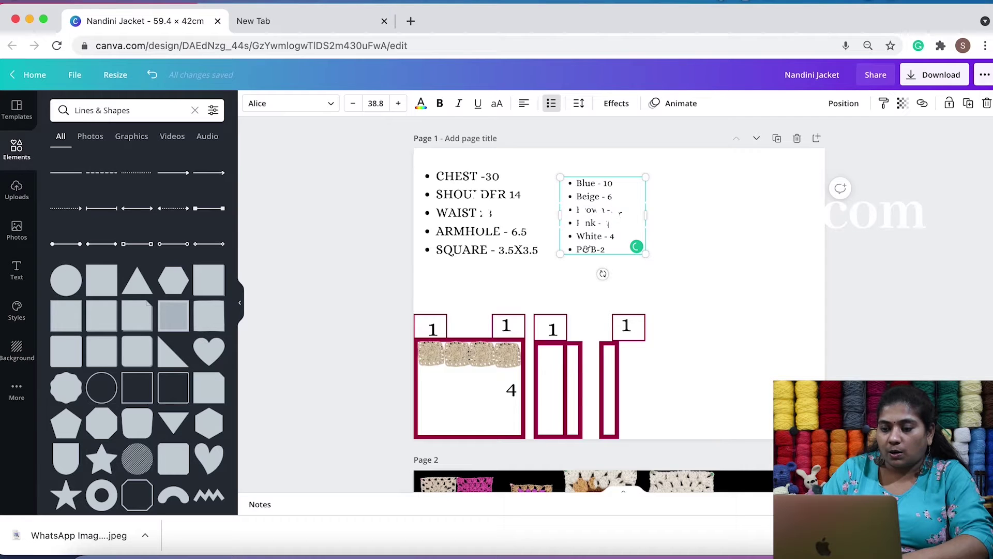
- Add the uploaded mint green crochet square photo to page 2 and place it below the existing squares
scroll(608, 274, "down", 6)
scroll(609, 275, "up", 2)
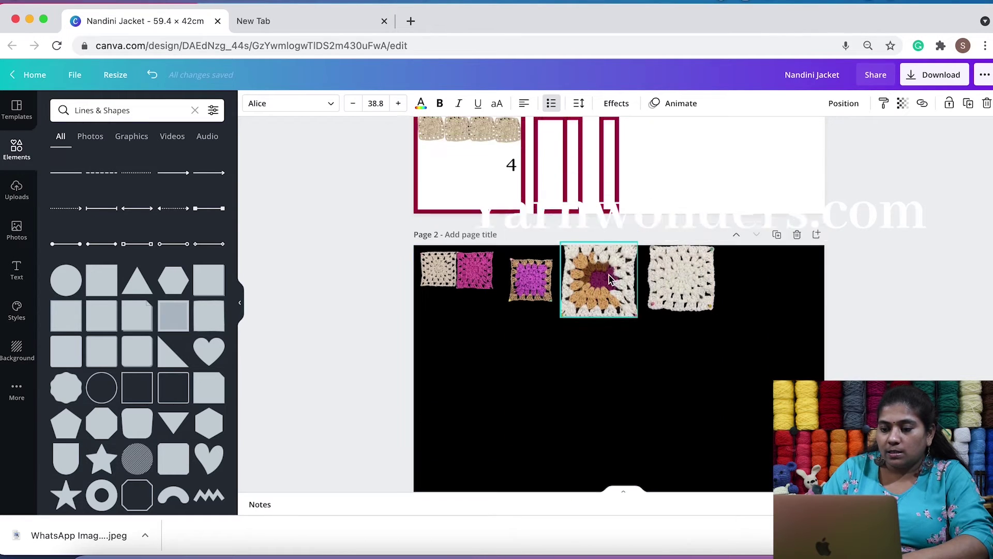
scroll(592, 381, "up", 2)
scroll(593, 381, "down", 4)
left_click(18, 194)
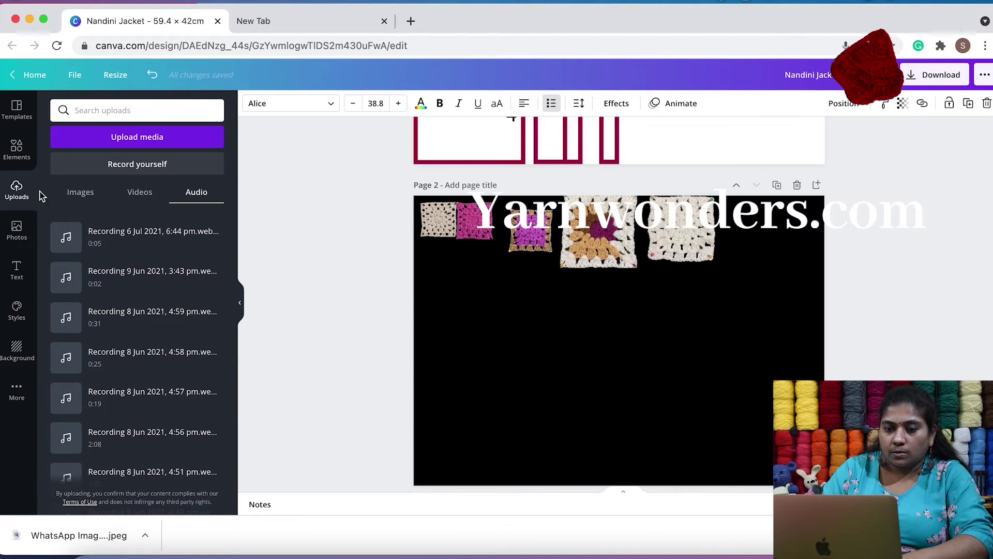
left_click(77, 201)
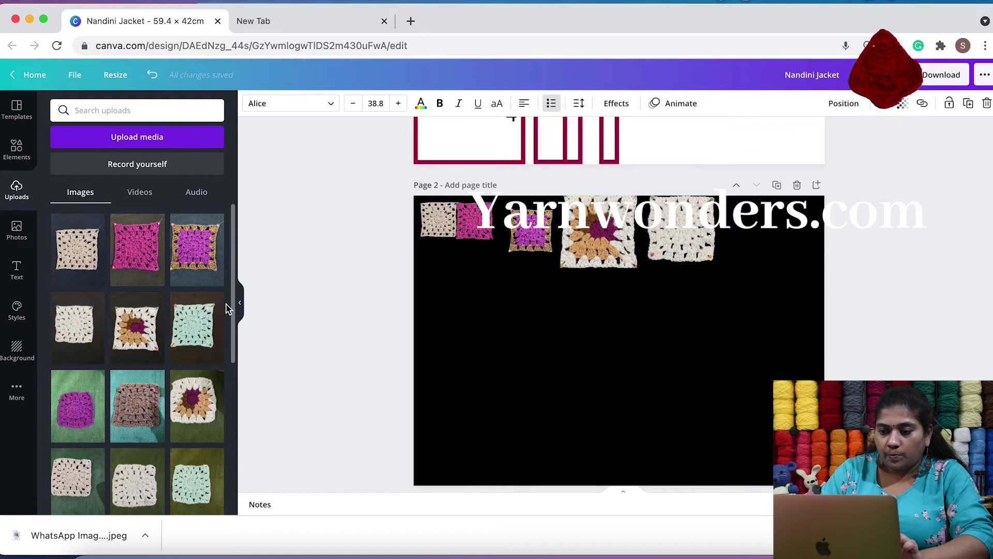
left_click(210, 332)
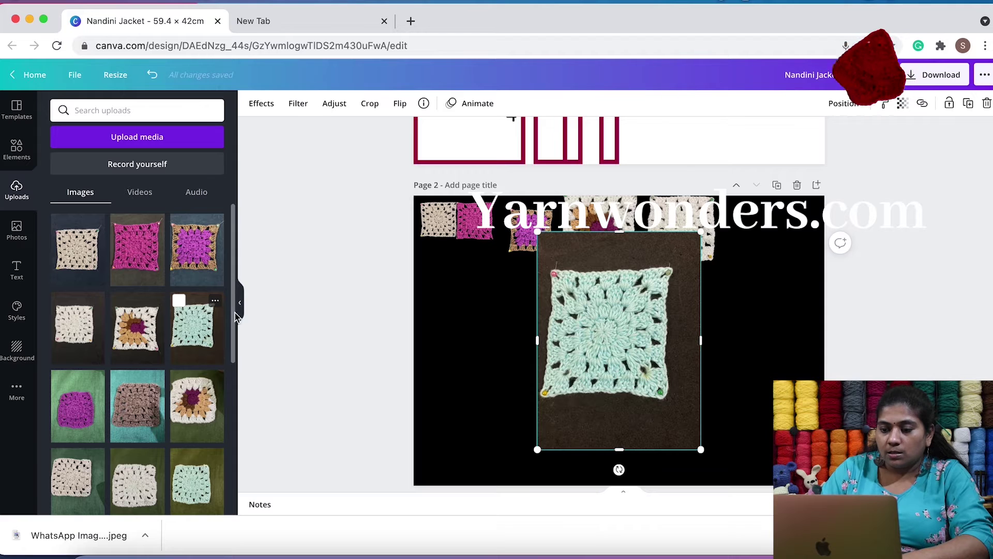
left_click_drag(672, 359, 587, 351)
left_click(747, 345)
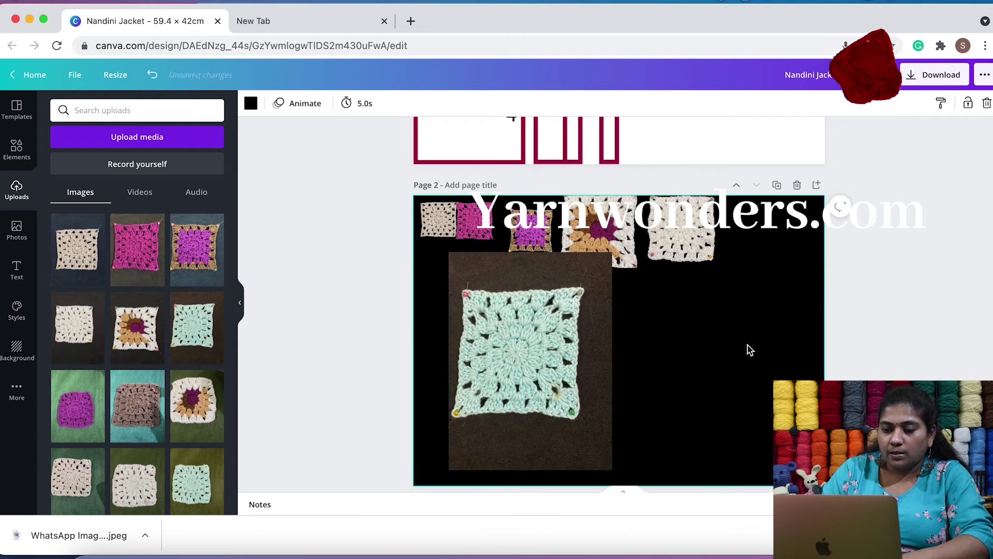
- Remove the background of the mint green square photo with the Background Remover effect
left_click(555, 376)
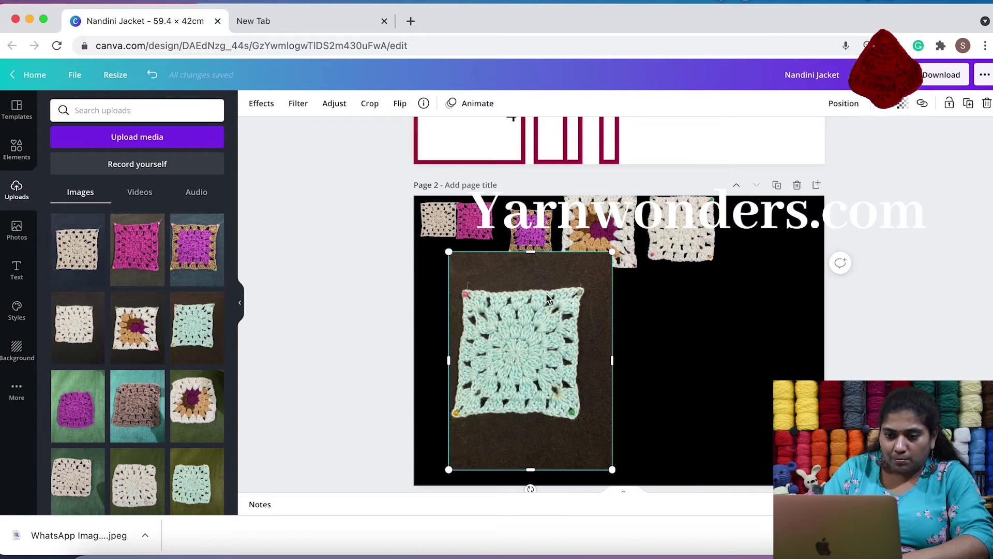
left_click(262, 103)
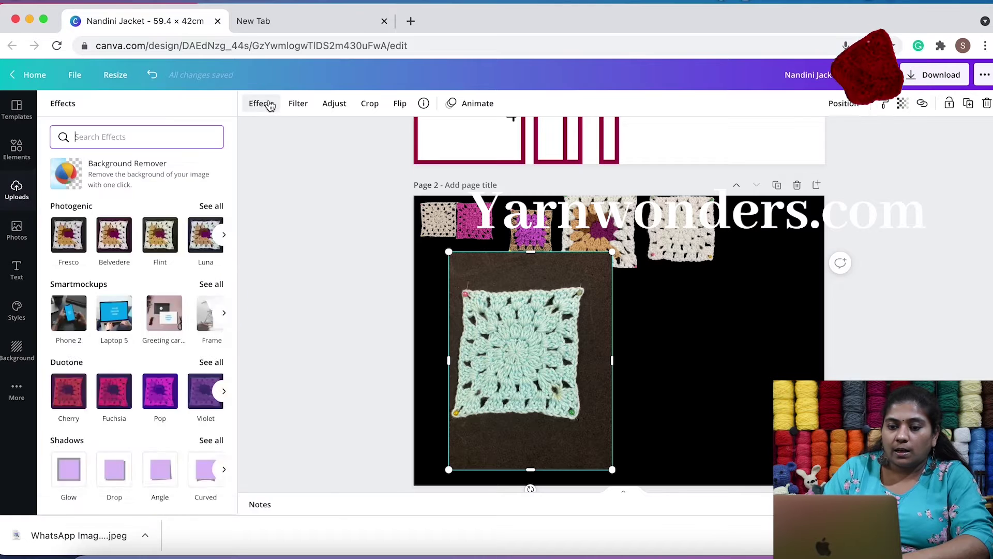
left_click(187, 187)
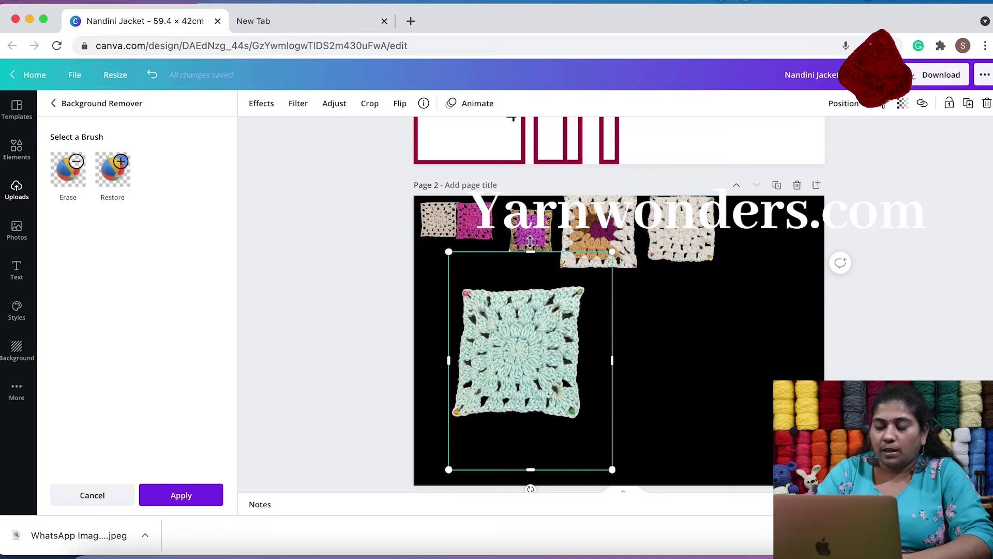
- Crop the mint green square photo on all four sides tightly to the crochet square's edges
left_click_drag(531, 252, 531, 285)
left_click_drag(538, 471, 539, 417)
left_click_drag(611, 358, 579, 358)
left_click_drag(448, 355, 456, 355)
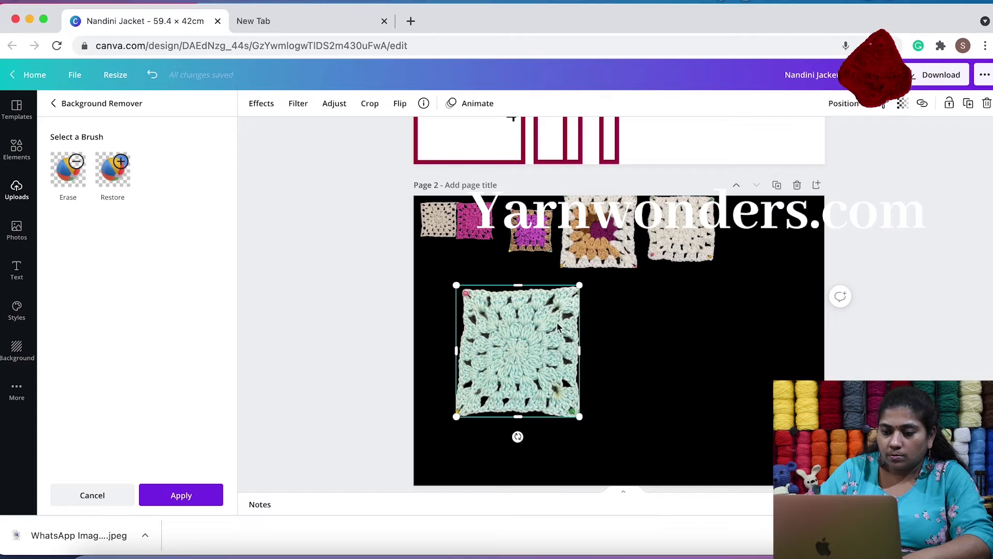
- Scale the mint green square down and reposition it below the top row of squares on page 2
left_click_drag(548, 327, 538, 335)
left_click_drag(499, 365, 536, 335)
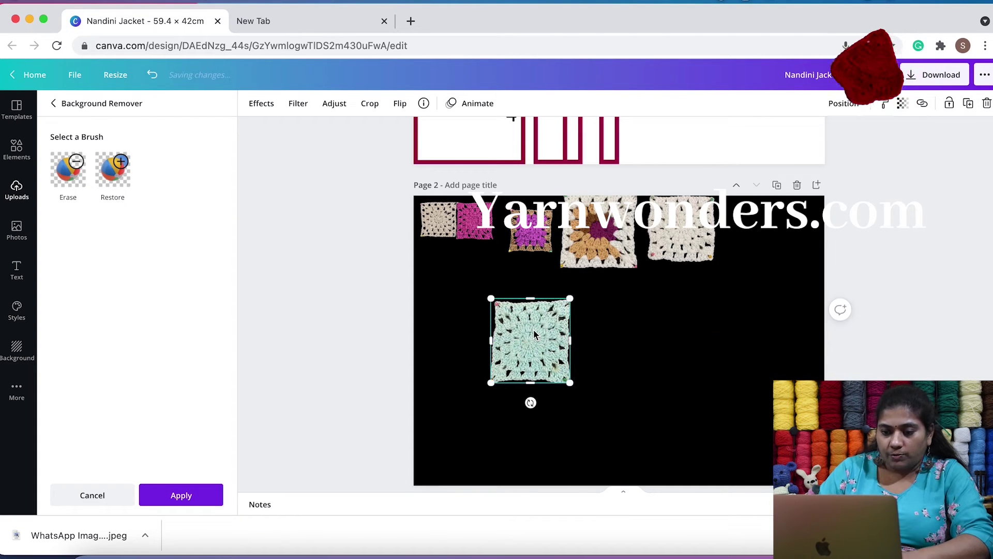
left_click(670, 374)
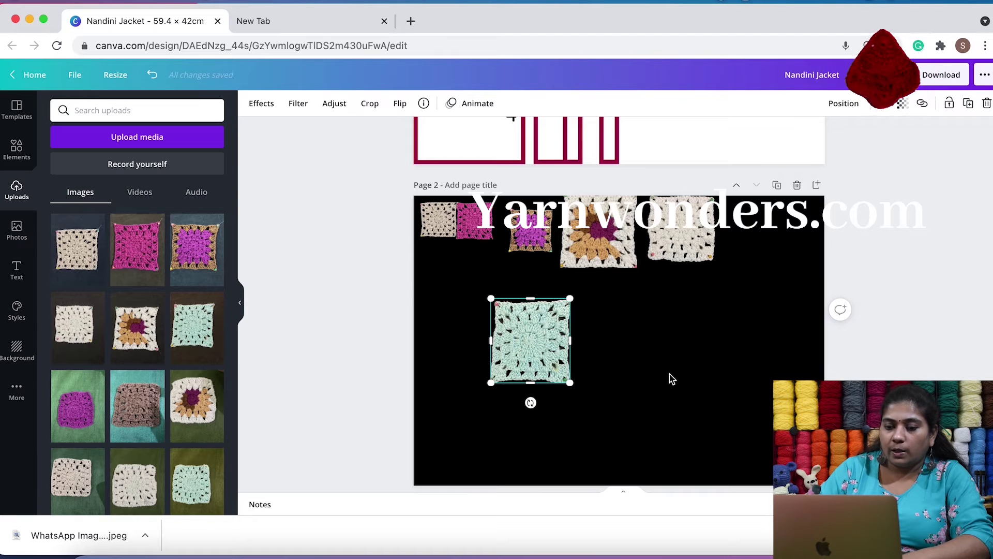
left_click(195, 273)
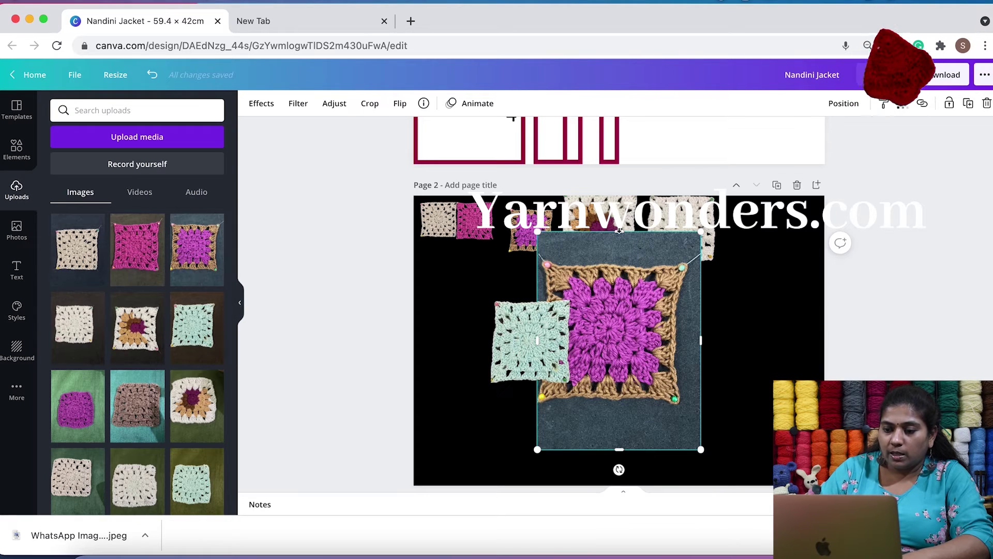
left_click_drag(621, 207, 624, 262)
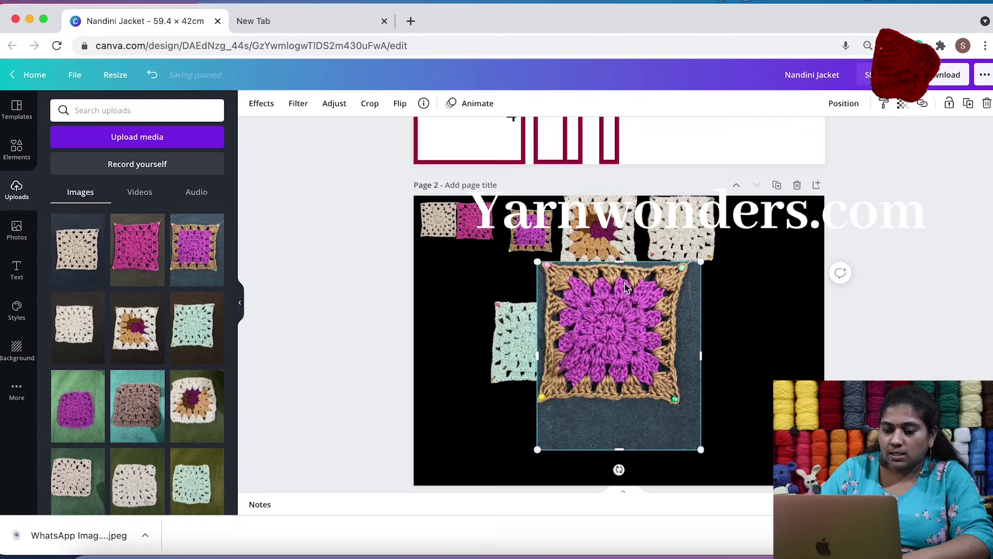
left_click_drag(629, 453, 629, 401)
left_click_drag(701, 340, 676, 344)
key("Delete")
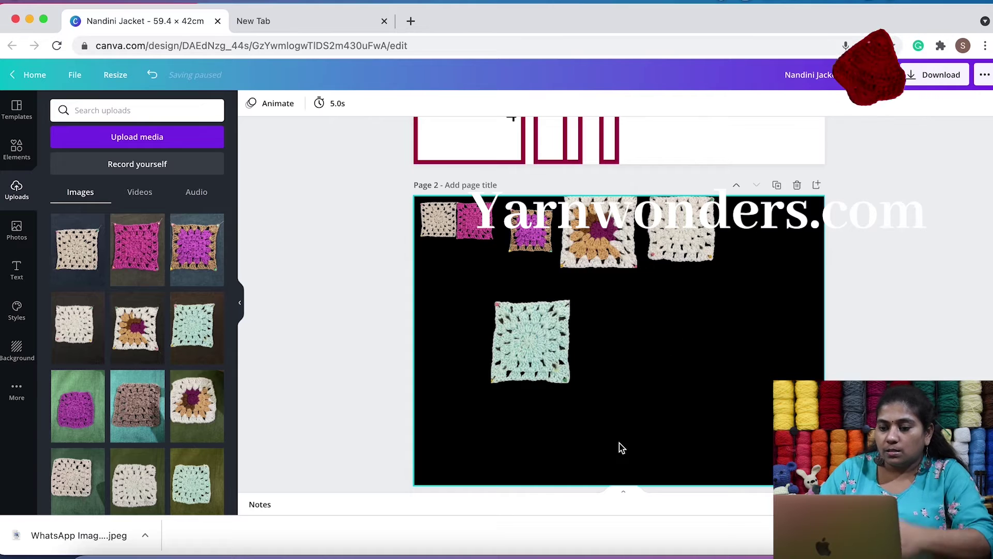
- Shrink the mint green square and place it below the top row as the grid's first square, with the beige square beside it at matching height
scroll(619, 443, "up", 1)
scroll(620, 444, "up", 2)
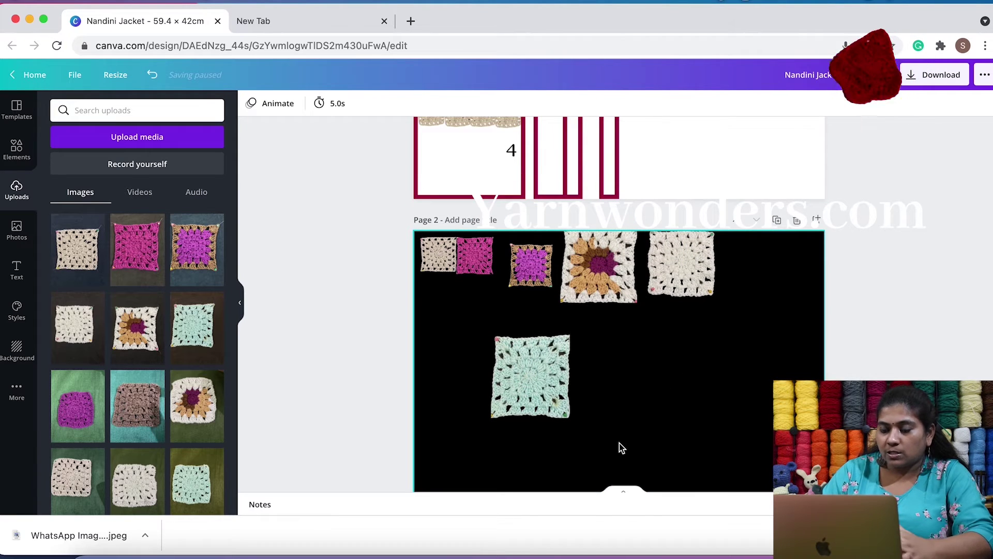
left_click(564, 402)
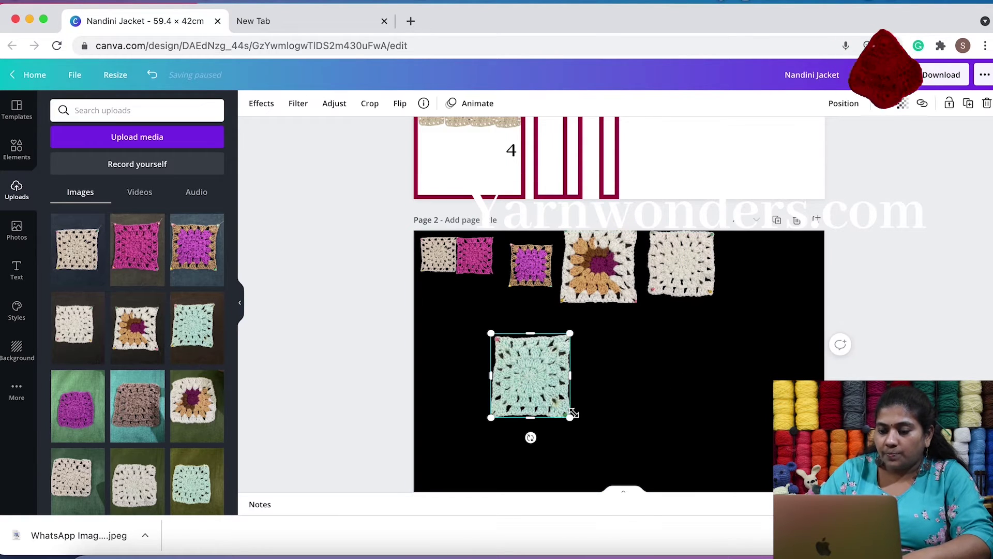
left_click_drag(577, 420, 458, 354)
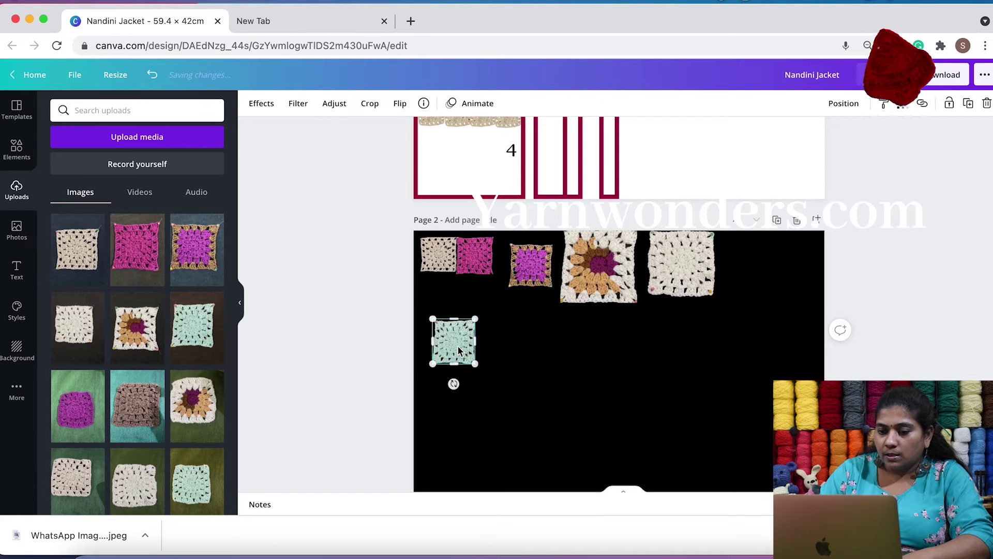
left_click_drag(444, 275, 523, 364)
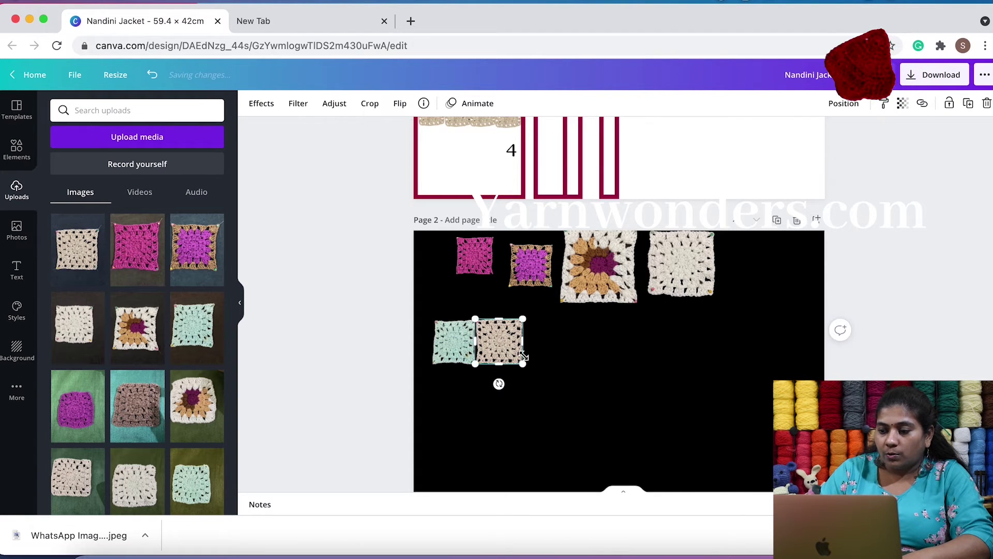
- Extend the grid's first row to four squares with a copy of the mint green square and a matching-size copy of the magenta square
left_click(455, 346)
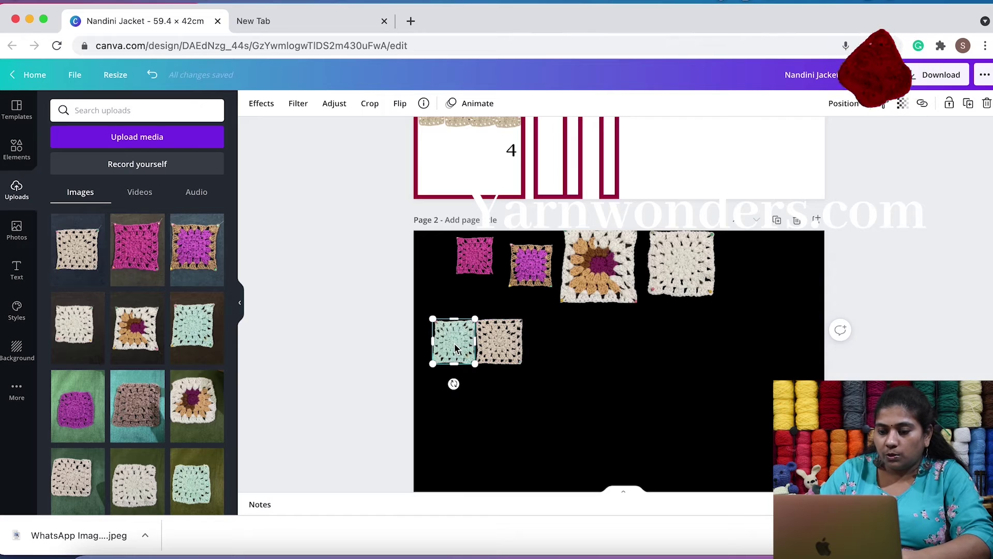
left_click_drag(454, 343, 543, 346, "alt")
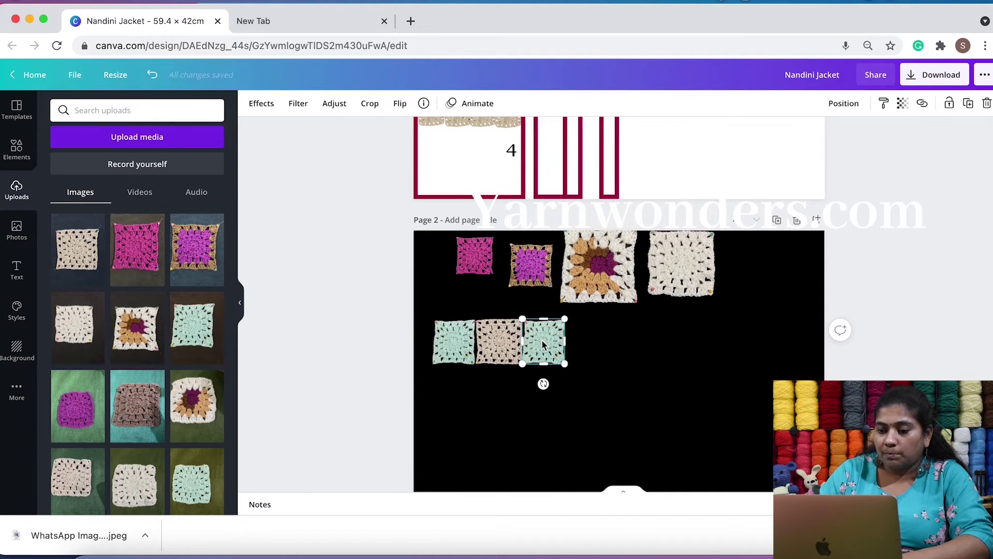
left_click(463, 242)
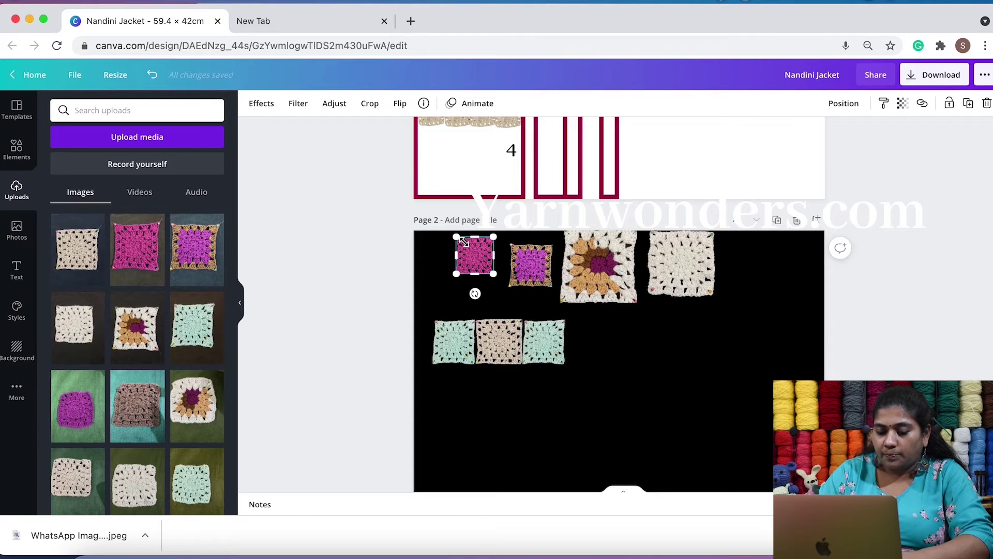
key("super+v")
left_click_drag(473, 258, 610, 365)
- Place a smaller copy of the mint green square at the start of the top swatch row
left_click(448, 354)
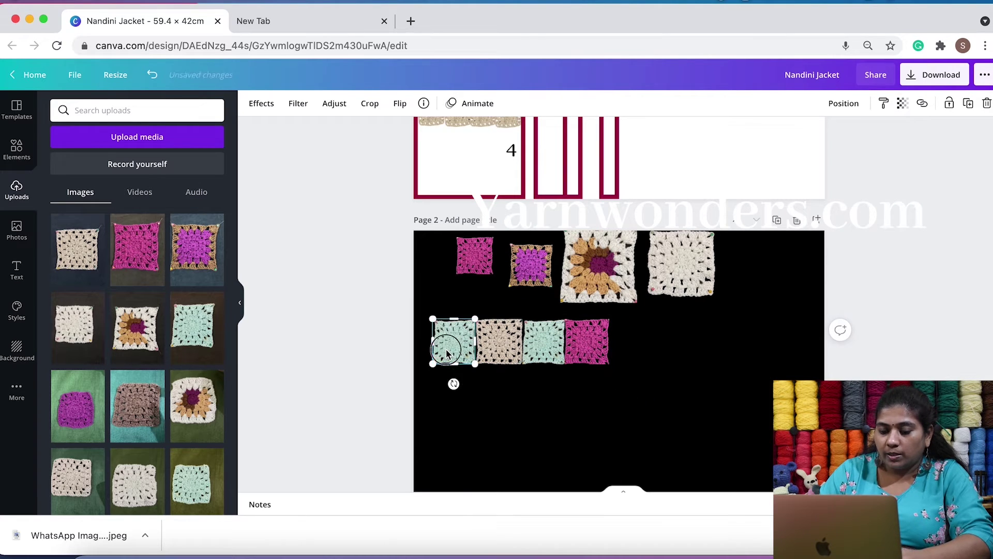
left_click_drag(448, 354, 444, 268)
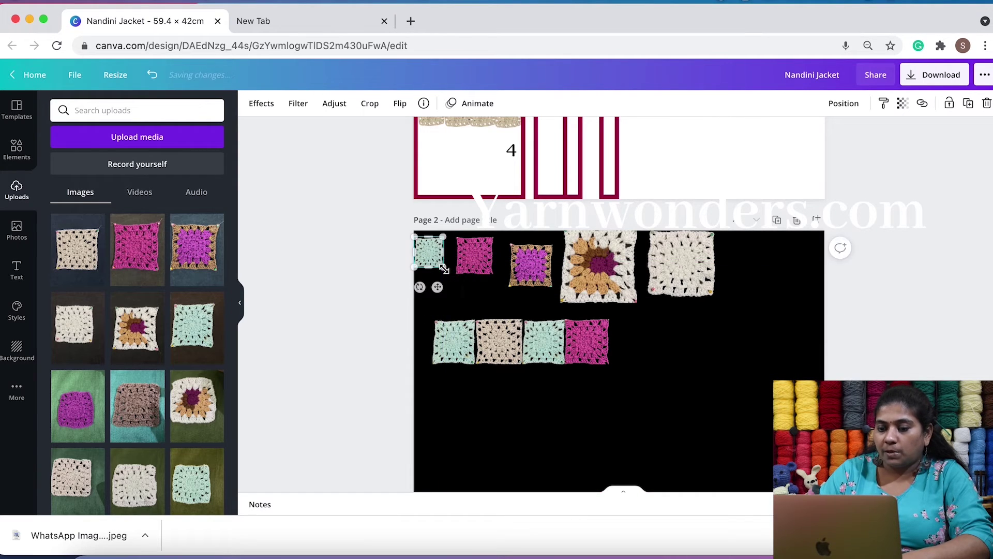
left_click(479, 309)
- Select all four squares of the grid's first row and scale them down slightly together
left_click(450, 362)
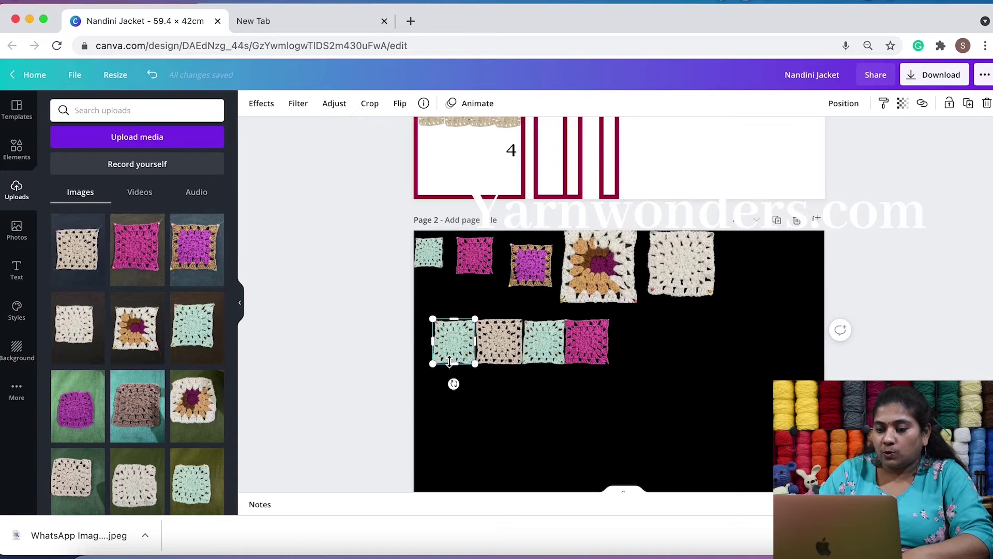
left_click(500, 352, "shift")
left_click(556, 352, "shift")
left_click(584, 354, "shift")
left_click_drag(609, 363, 593, 360)
left_click(678, 358)
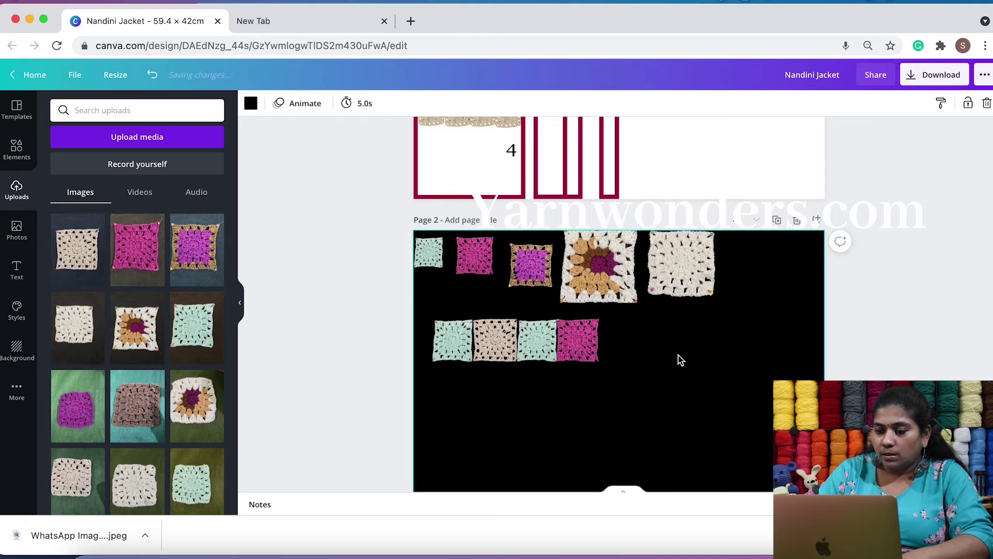
left_click(473, 254)
left_click_drag(474, 253, 448, 376)
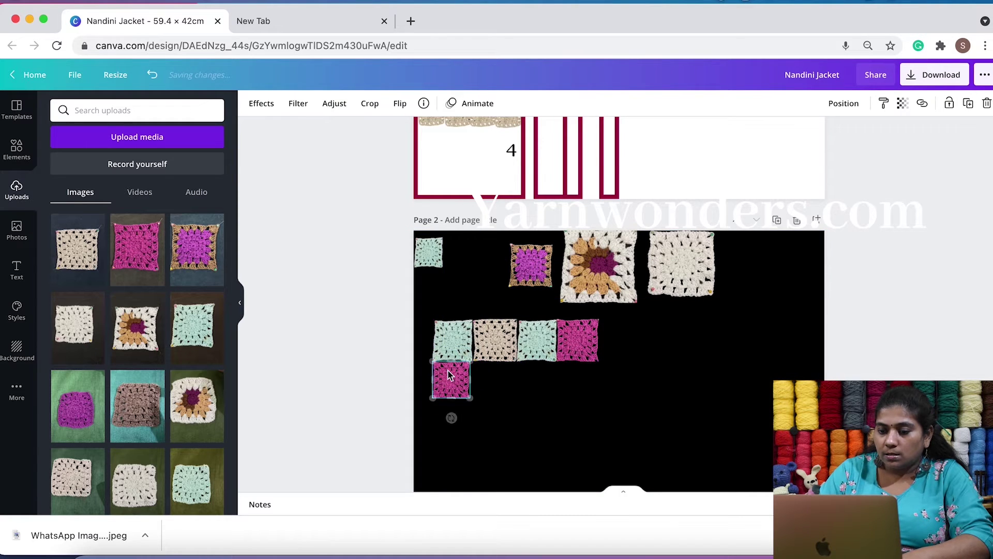
key("ctrl+z")
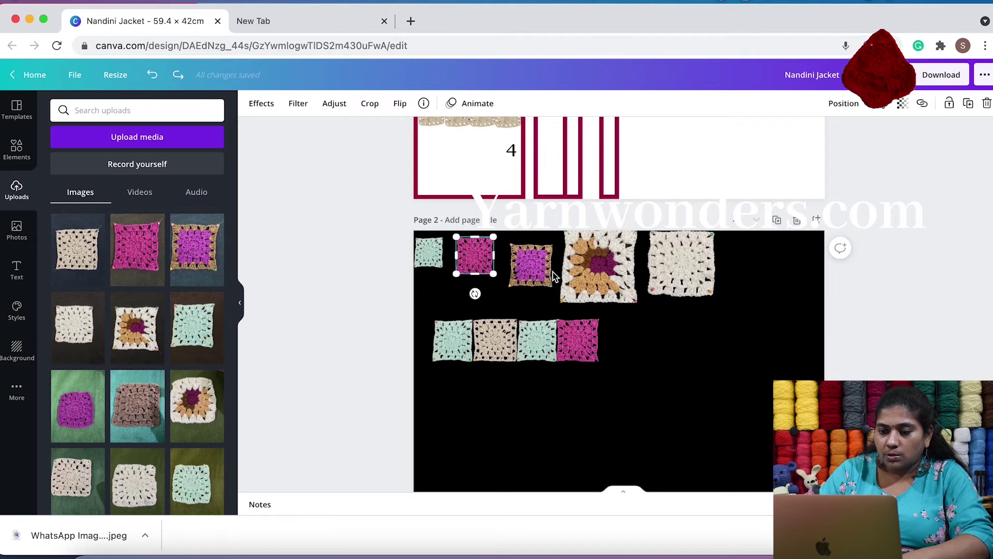
- Place a copy of the purple-and-gold square under the grid's beige square, and put a beige copy at the end of the top swatch row
left_click(518, 275)
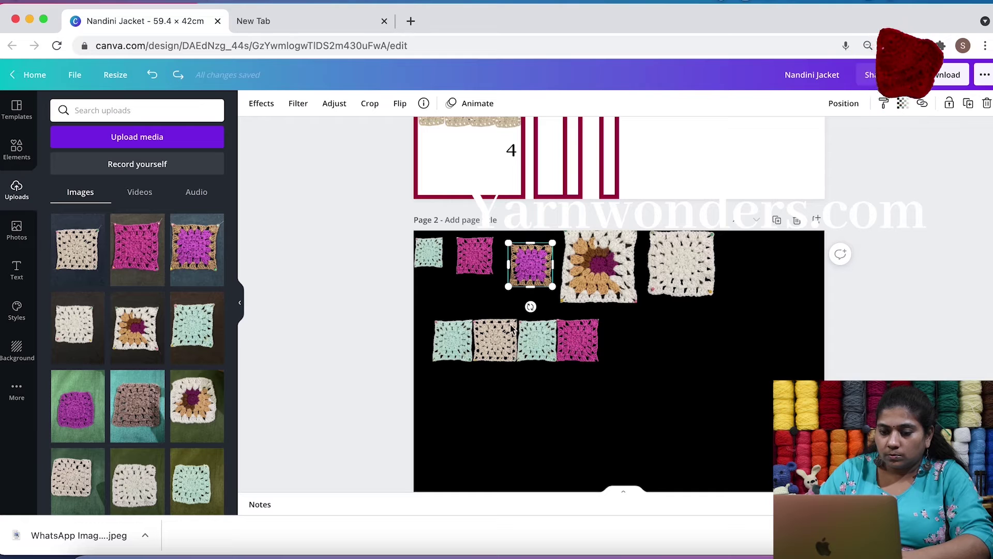
key("super+v")
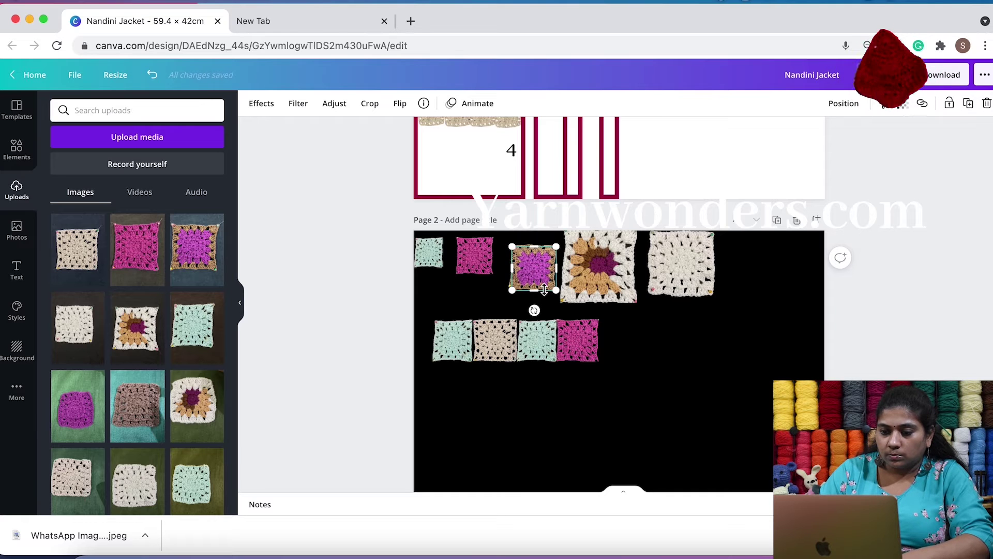
left_click_drag(543, 274, 501, 385)
left_click(501, 339)
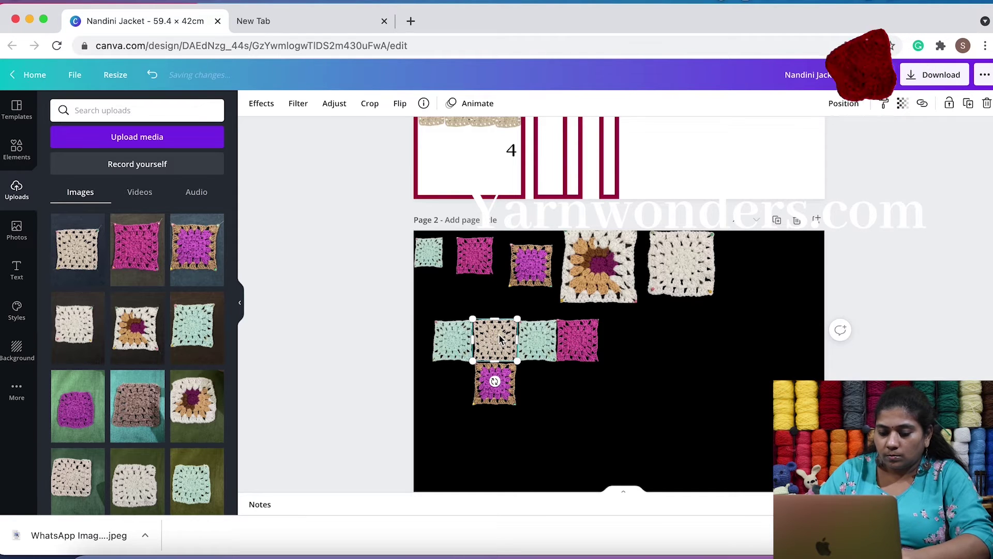
left_click_drag(501, 339, 743, 250)
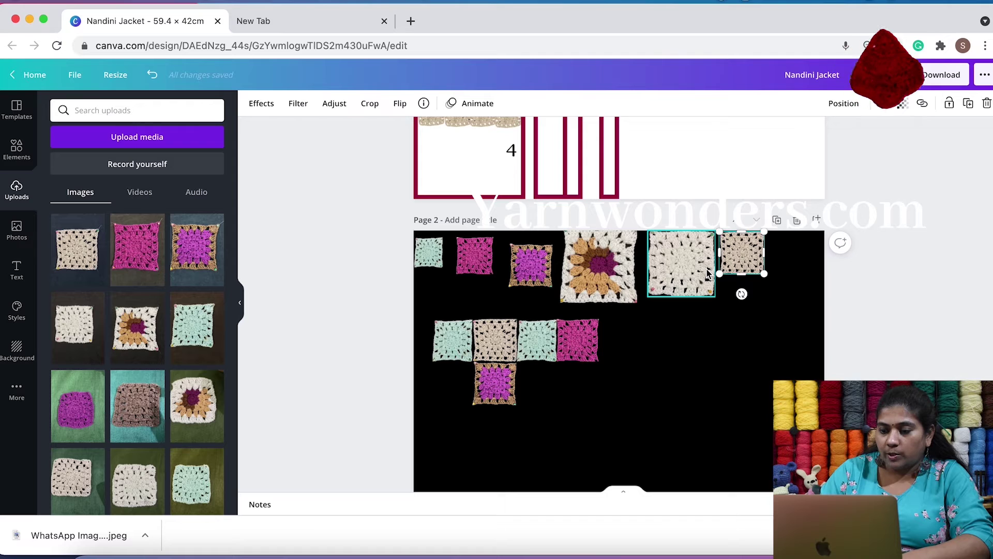
- Place a copy of the magenta square under the first mint green square and size it to fill the second row's first cell
left_click(482, 260)
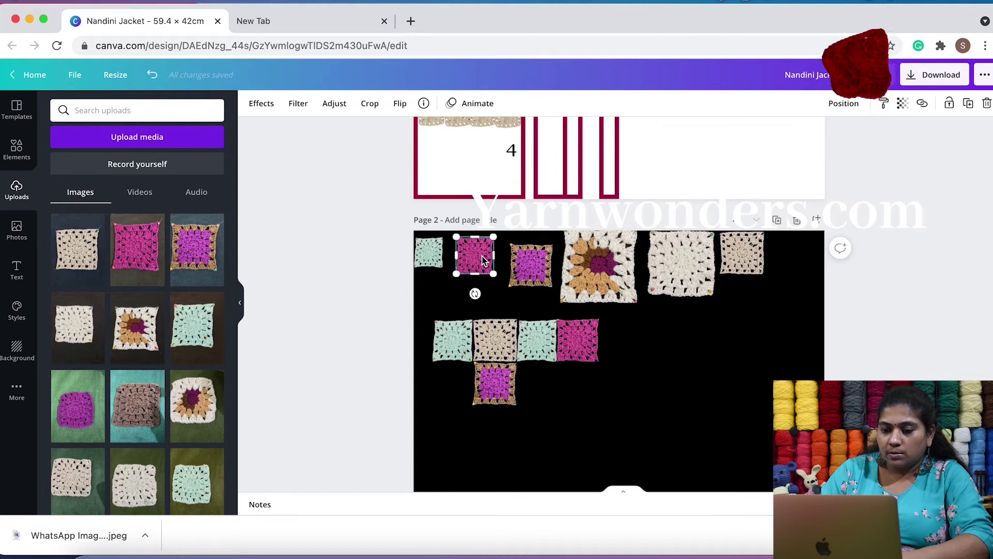
left_click_drag(482, 260, 456, 376)
left_click(433, 404)
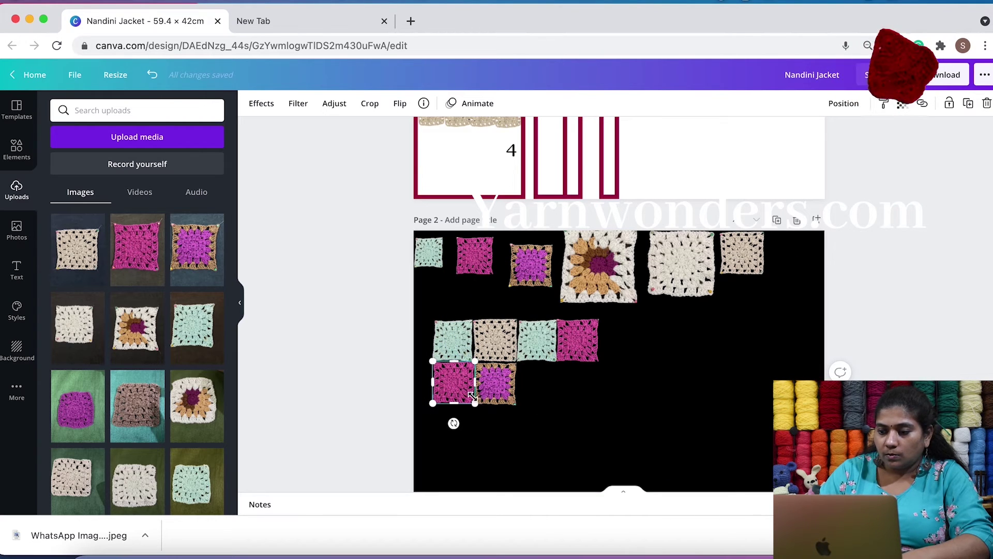
- Duplicate the large cream square and scale the copy into the second row's third cell, beside the purple-and-gold square
left_click(682, 264)
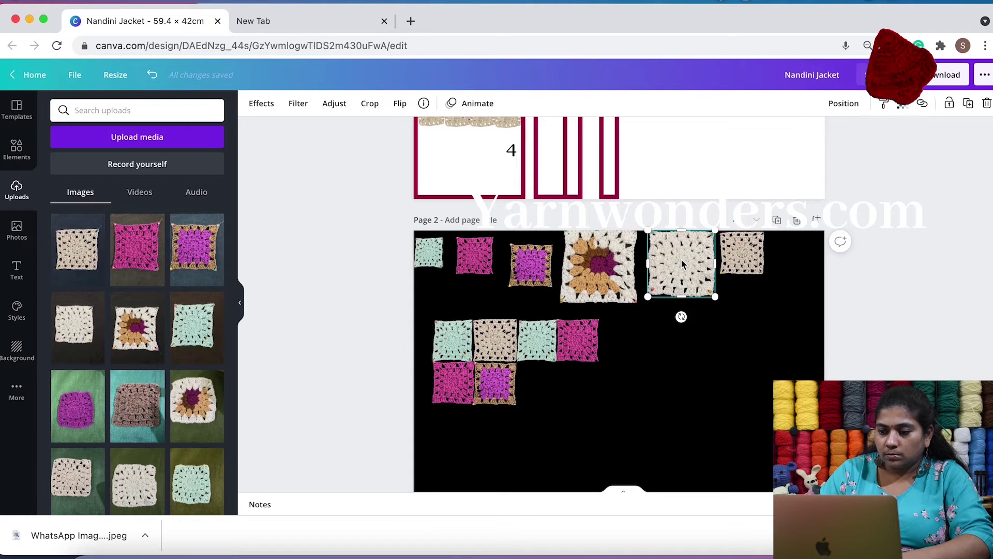
left_click(778, 247)
left_click(692, 275)
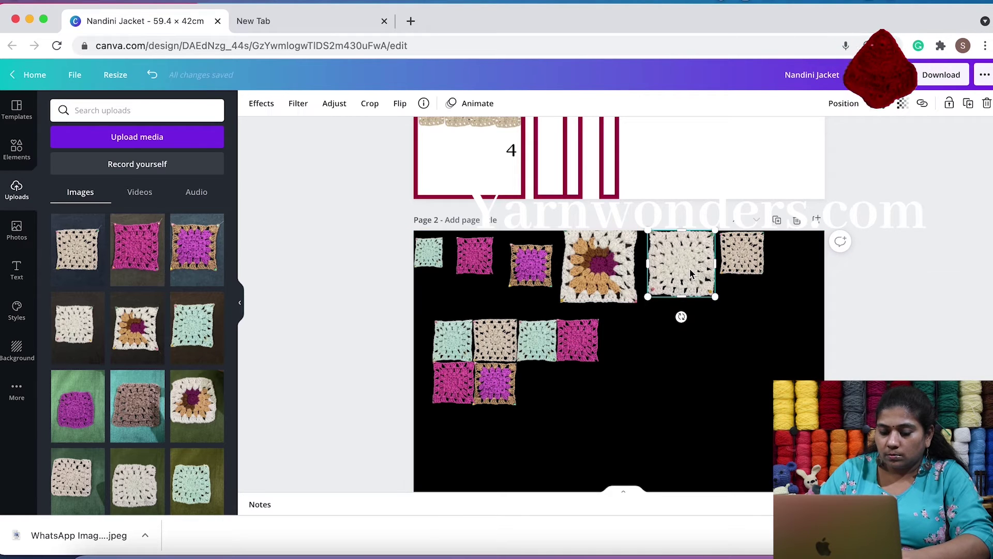
key("super+d")
left_click_drag(692, 275, 559, 404)
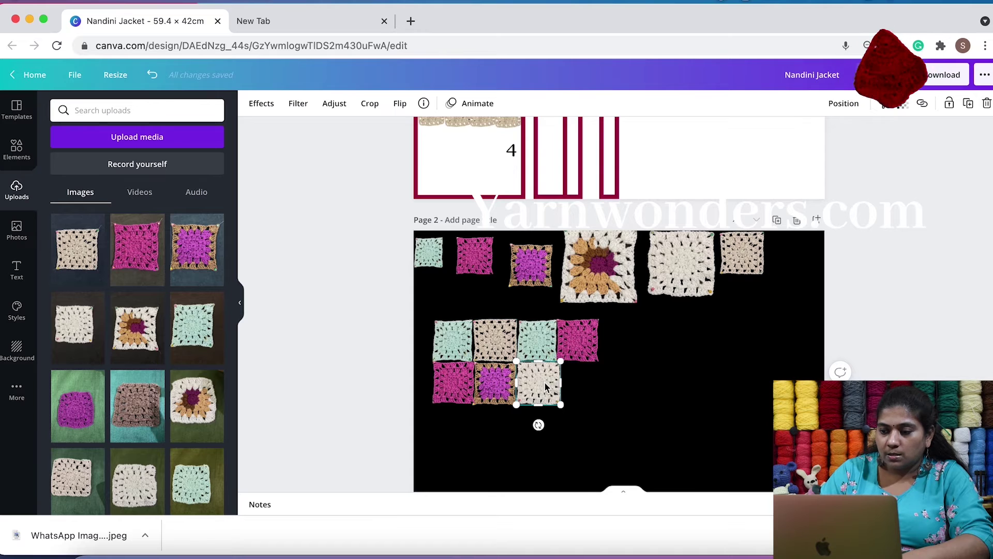
- Place matching-size mint green copies in the second row's fourth cell and the third row's first cell
left_click(429, 263)
left_click_drag(429, 263, 603, 414)
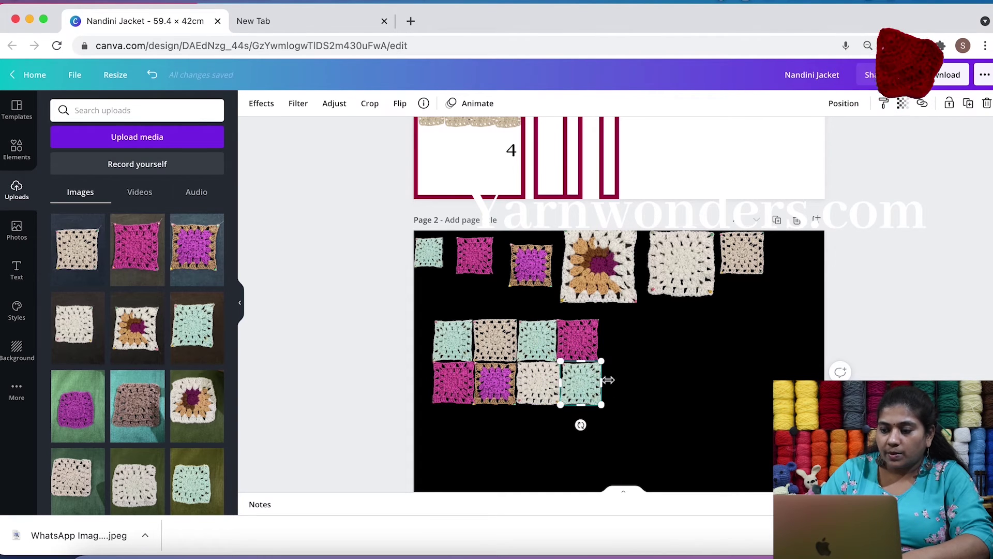
left_click(448, 350)
left_click_drag(449, 351, 445, 422)
- Place a copy of the cream square with the gold and maroon centre in the third row's second cell, scaled to match
left_click(598, 276)
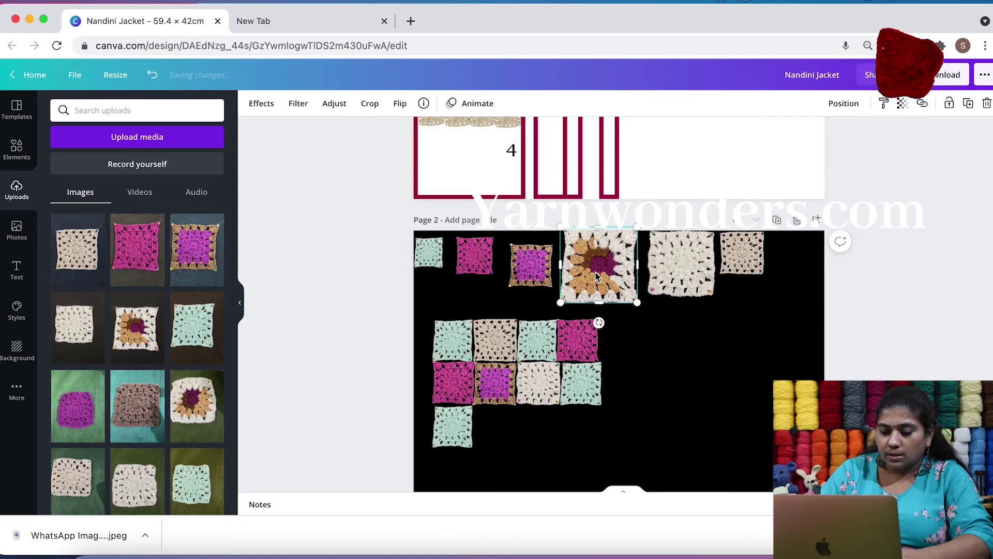
left_click_drag(595, 271, 509, 445)
left_click_drag(554, 478, 514, 450)
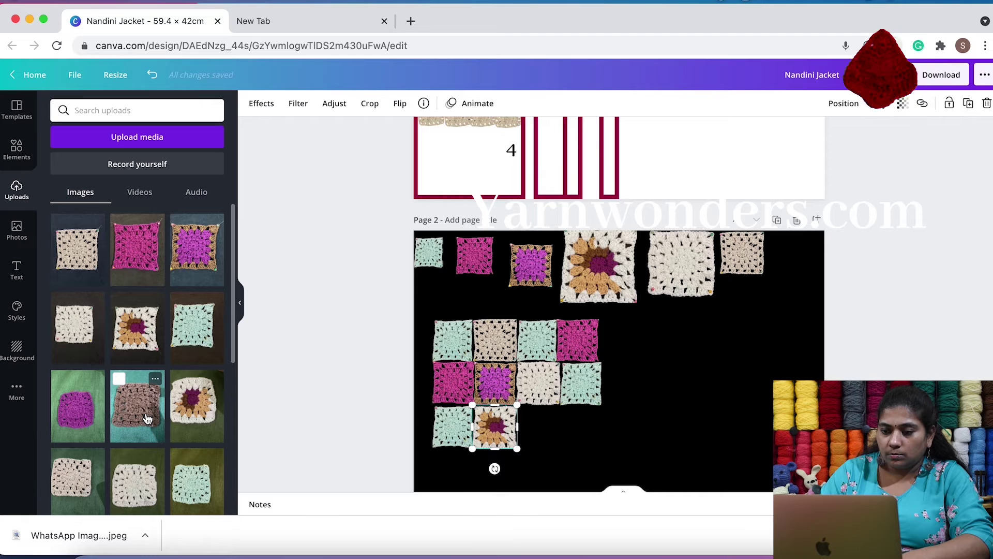
- Add the uploaded brown crochet square photo to page 2 and crop all four sides tightly to the crochet
left_click(158, 401)
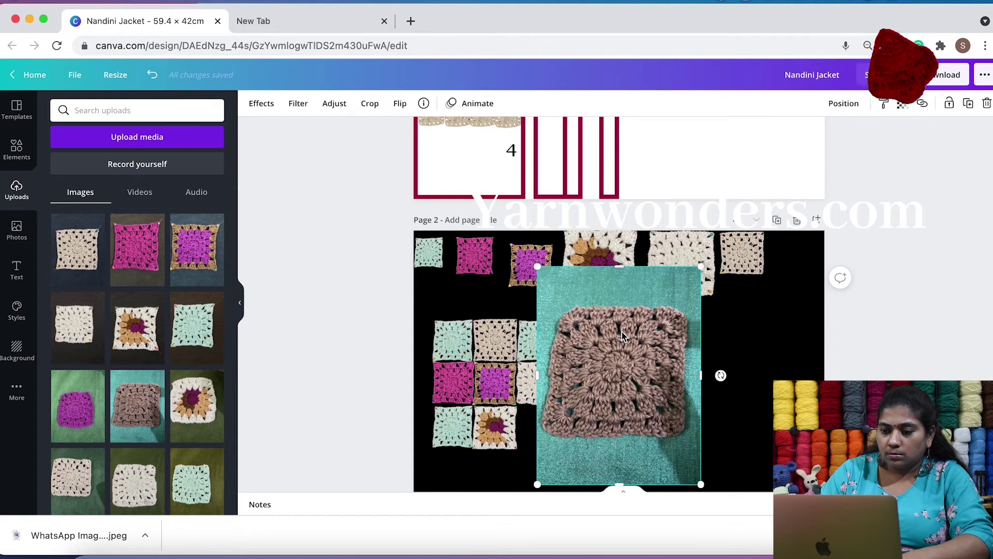
left_click_drag(621, 267, 623, 306)
left_click_drag(632, 475, 624, 436)
left_click_drag(536, 367, 560, 373)
left_click_drag(701, 349, 683, 351)
left_click_drag(623, 303, 624, 310)
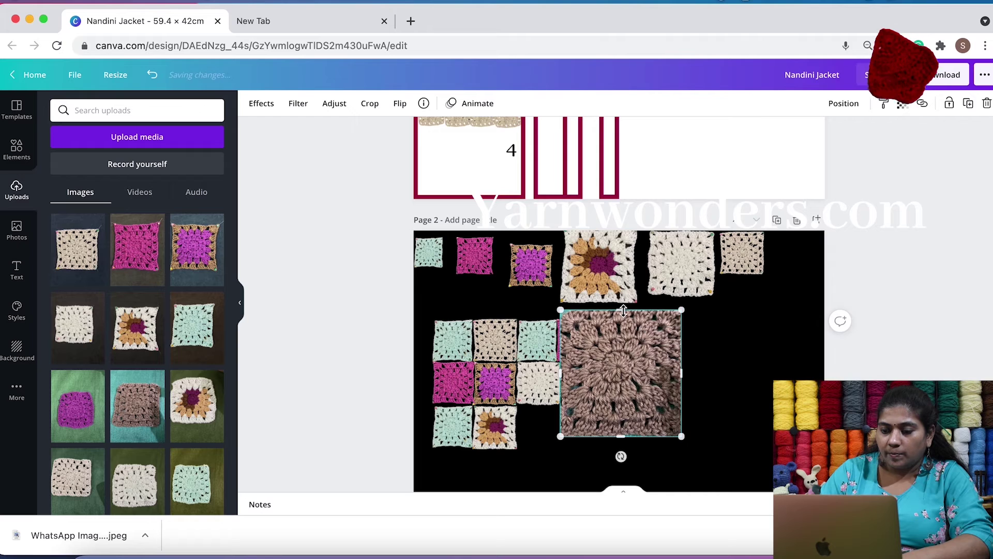
- Move the brown square into the third row's third cell and scale it down to match its neighbours
left_click_drag(629, 380, 585, 475)
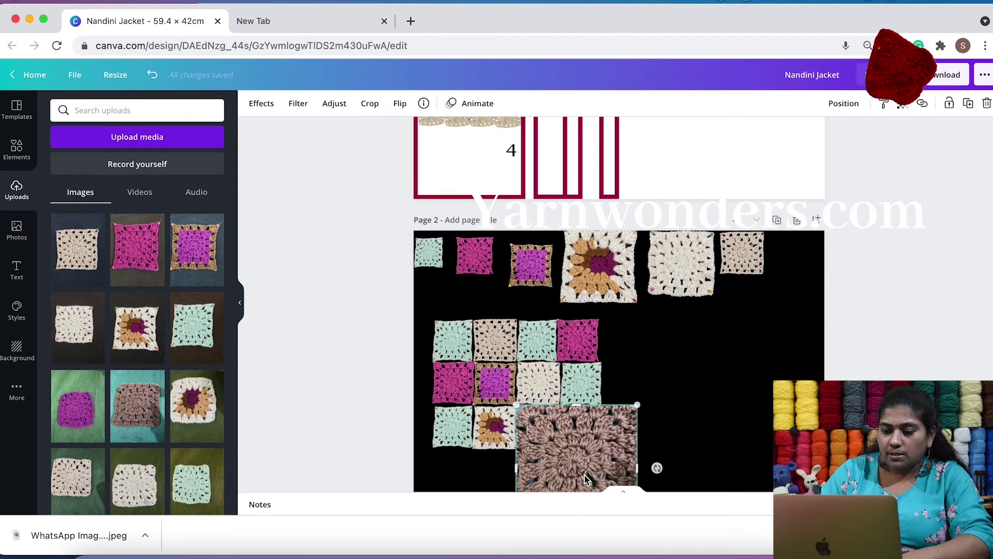
scroll(585, 475, "down", 3)
left_click_drag(639, 453, 555, 376)
left_click(637, 355)
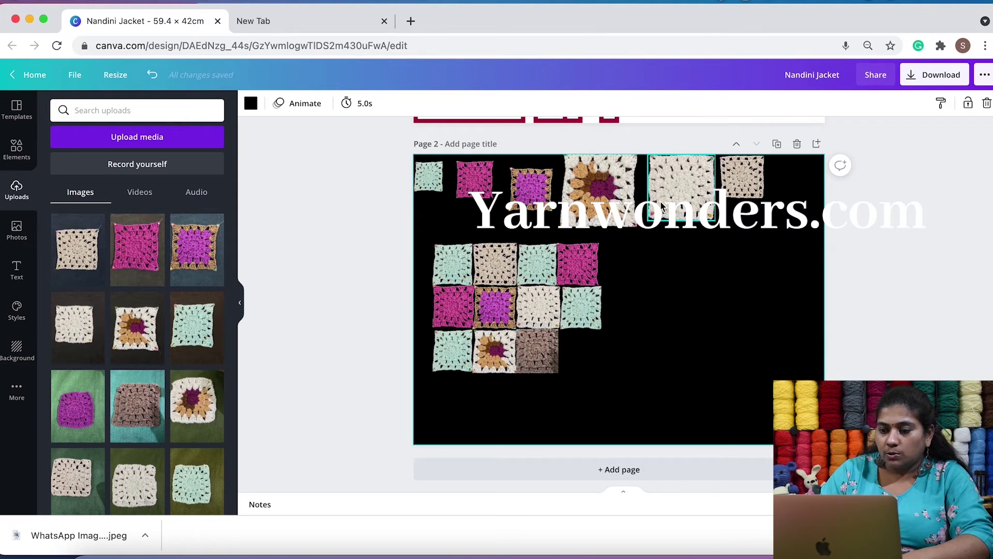
- Place a copy of the beige square in the third row's fourth cell
left_click(744, 190)
key("super+d")
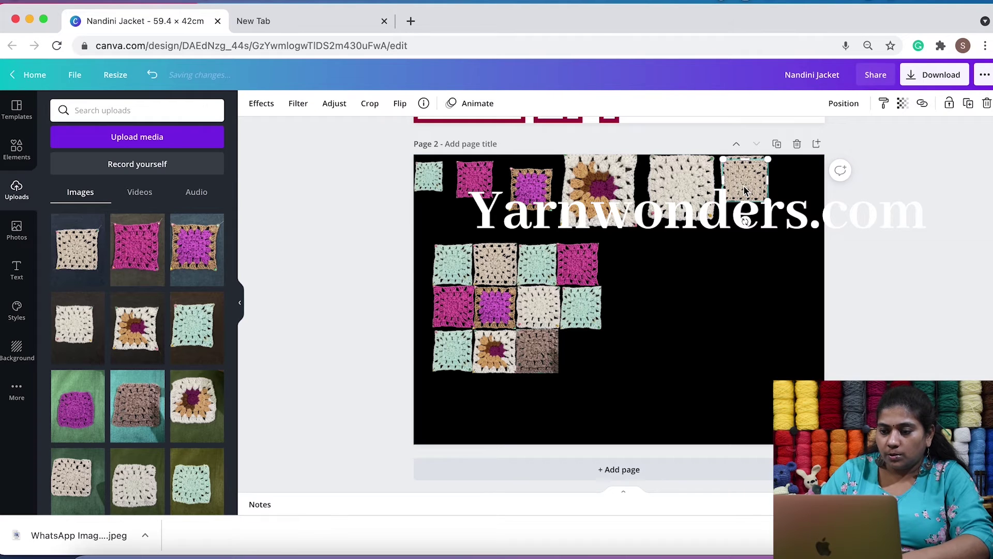
left_click_drag(744, 189, 583, 358)
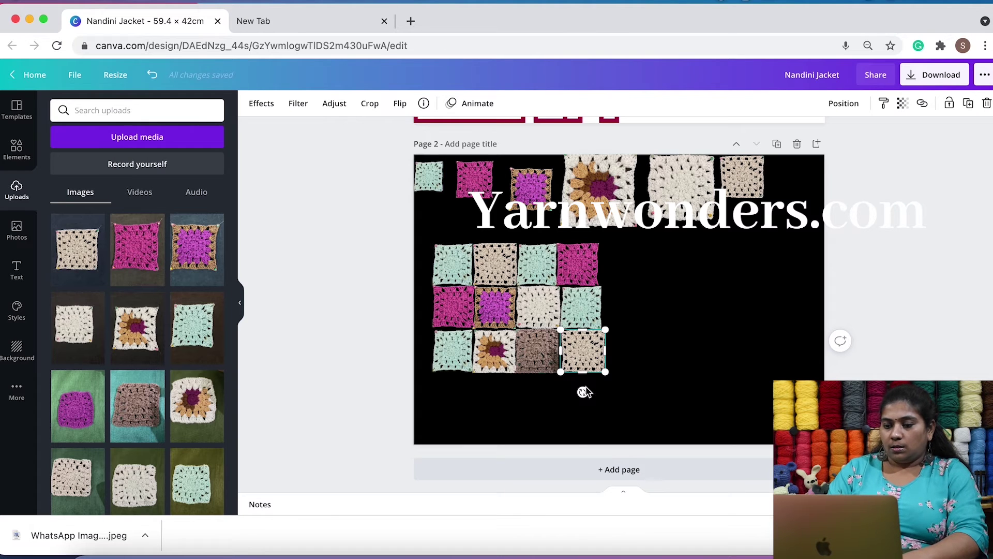
- Place a copy of the brown square in the fourth row's first cell and a mint green copy in its second cell
left_click(540, 354)
key("super+d")
left_click_drag(539, 355, 449, 389)
key("super+d")
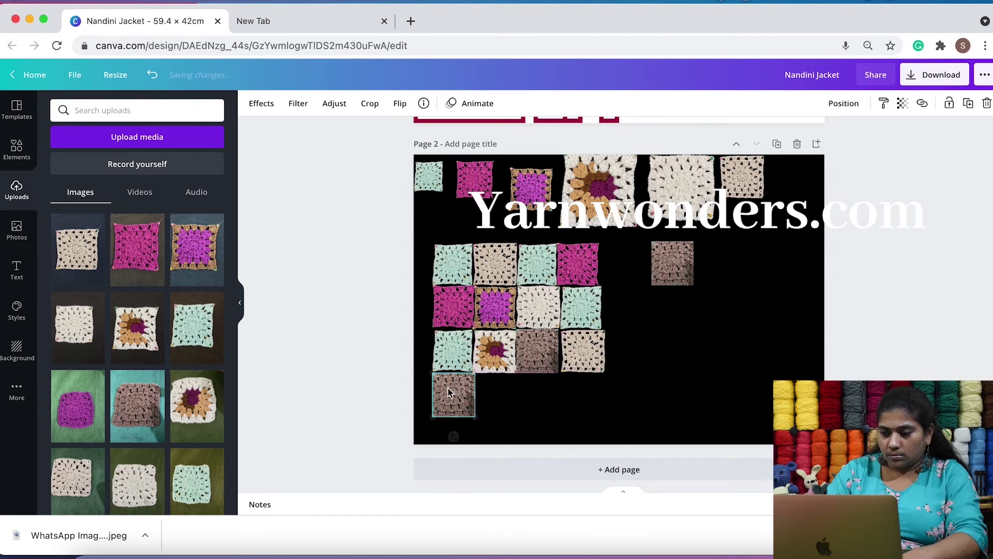
left_click(453, 278)
left_click_drag(453, 278, 481, 341)
key("super+z")
left_click_drag(452, 272, 487, 397)
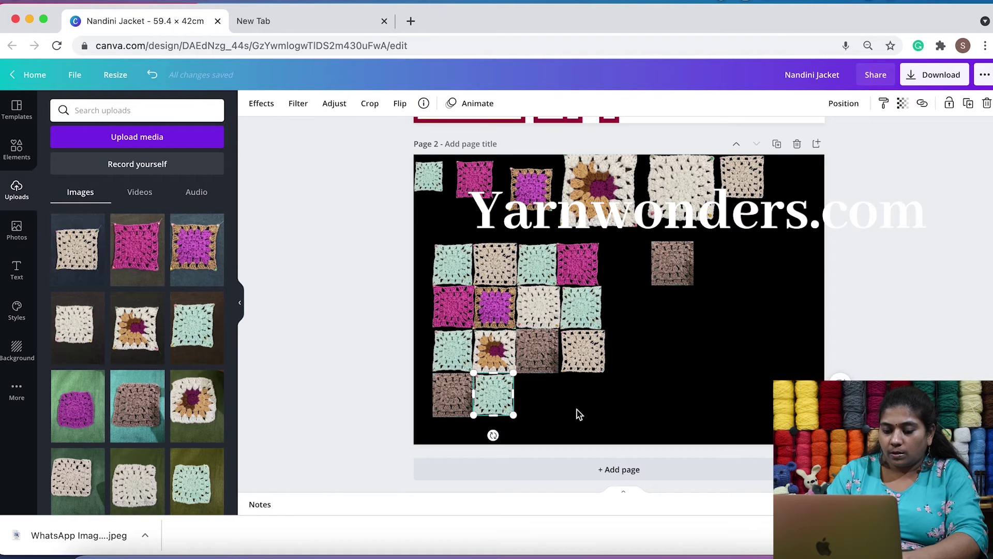
left_click(621, 409)
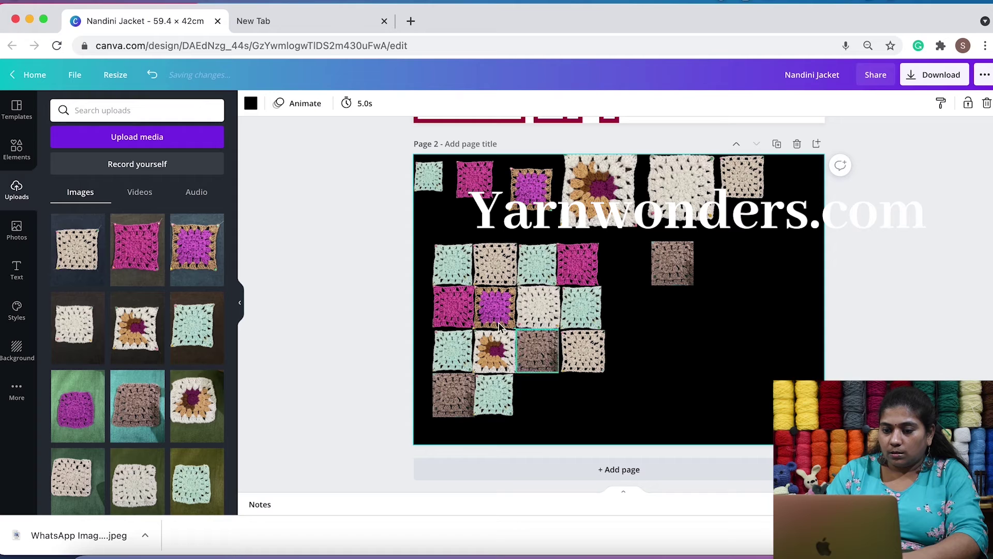
- Place a copy of the pink square in the fourth row's third cell and a brown copy in its fourth cell
left_click(456, 303)
left_click_drag(456, 302, 535, 388)
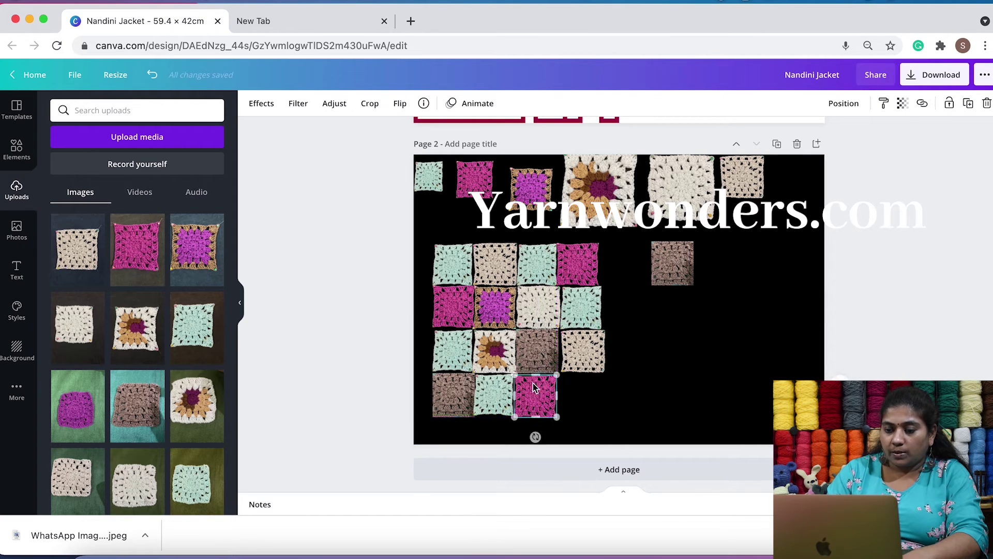
left_click(580, 418)
left_click(448, 396)
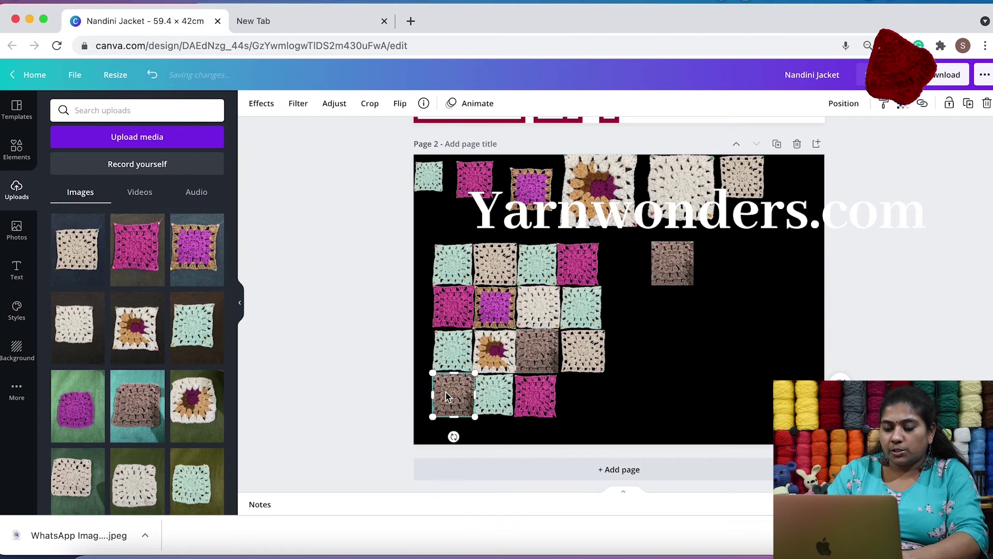
left_click_drag(448, 396, 449, 397)
key("super+d")
left_click_drag(448, 398, 568, 390)
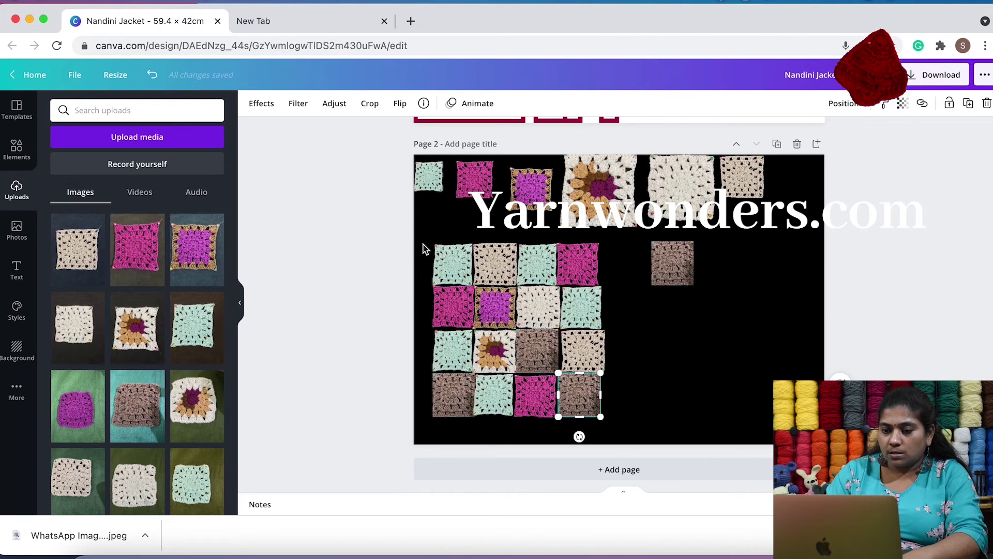
- Nudge the third row's beige square and the first row's pink and mint squares in columns four and three into line with their columns
left_click_drag(425, 261, 421, 288)
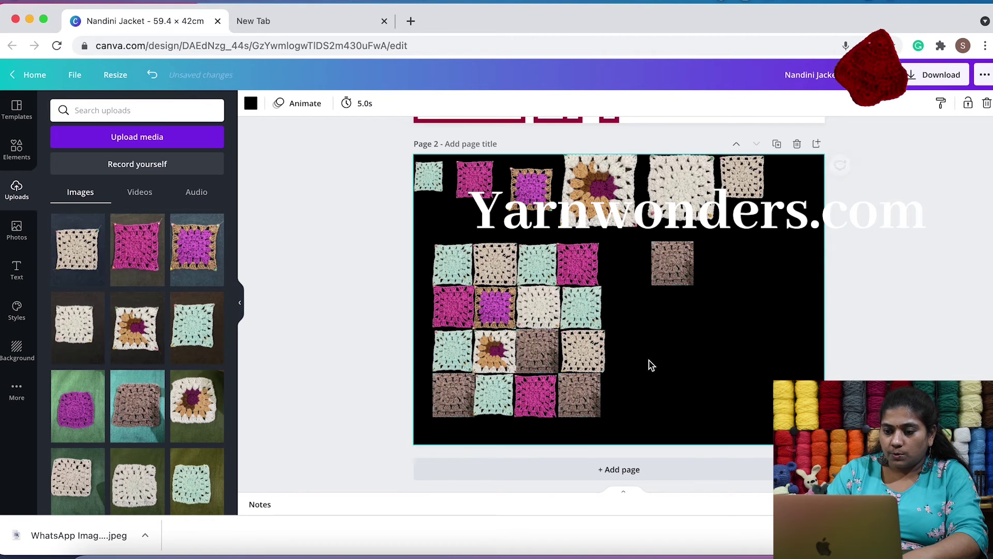
left_click(583, 357)
left_click_drag(583, 357, 580, 356)
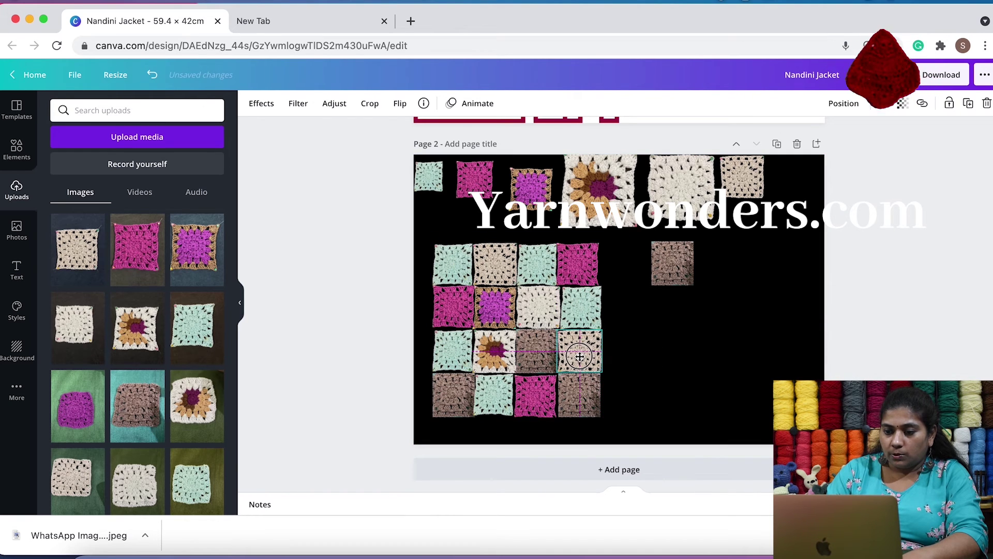
left_click(589, 275)
left_click_drag(589, 276, 594, 275)
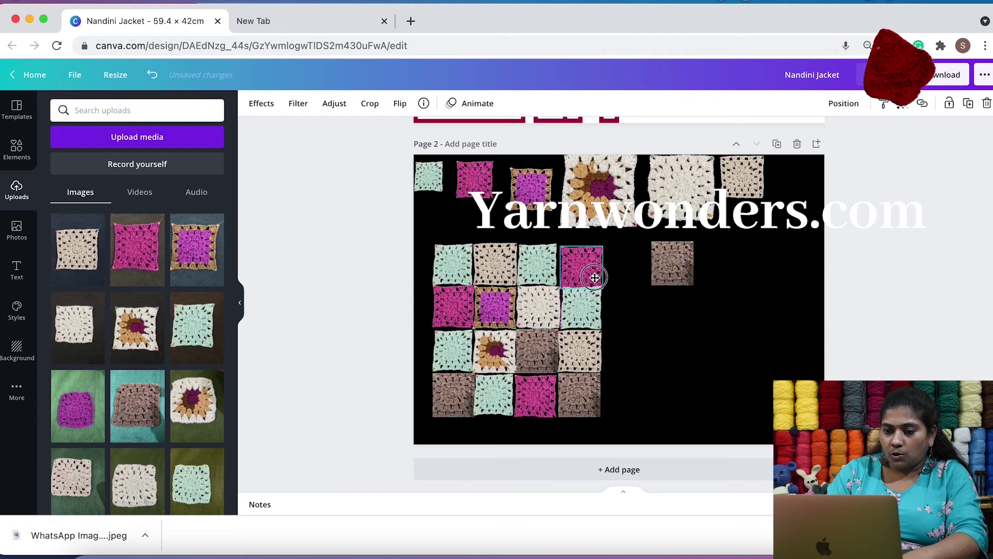
left_click(549, 267)
left_click_drag(549, 267, 553, 267)
- Scale the whole four-by-four grid down and move it lower on page 2 to leave room above
left_click_drag(405, 250, 559, 373)
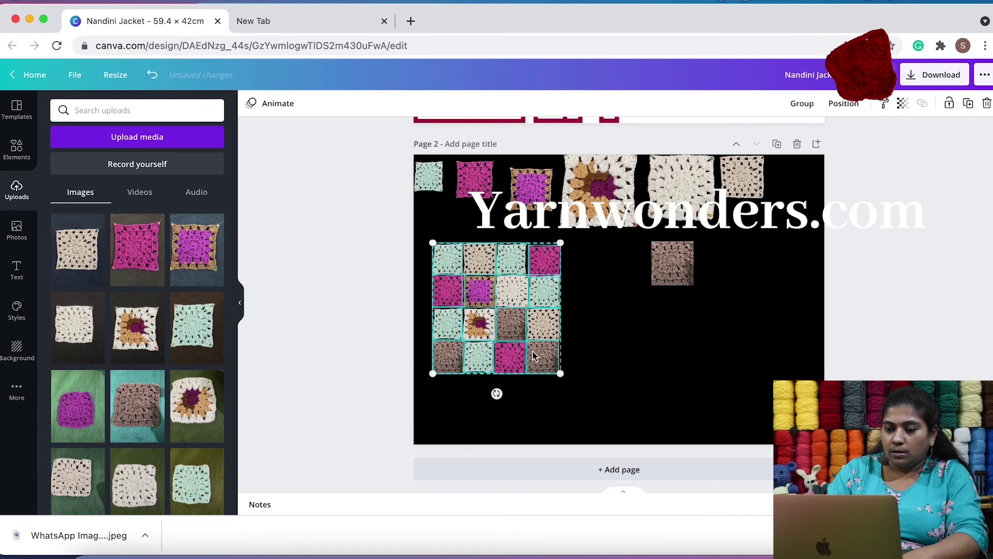
left_click_drag(499, 314, 508, 355)
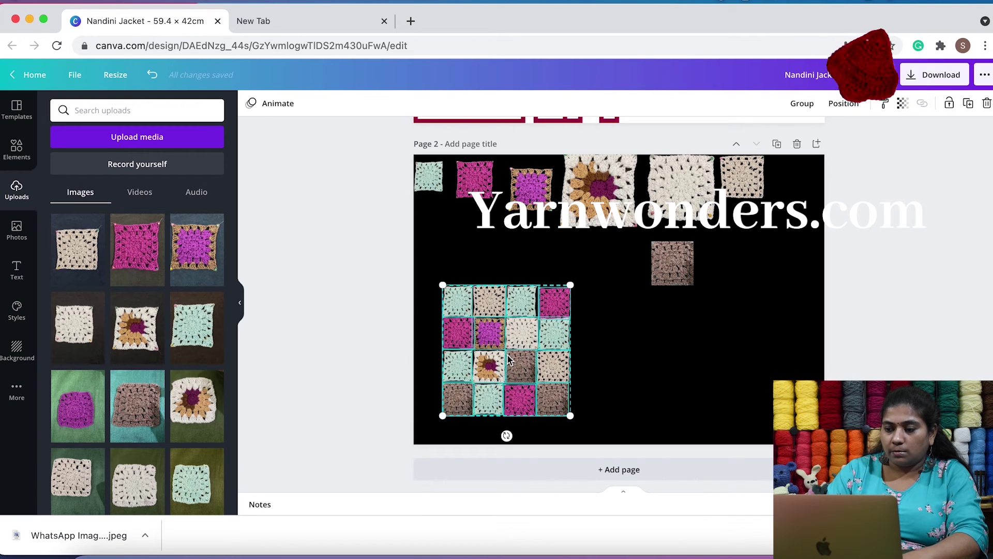
- Place a white square copy scaled to the grid above the first column and another above the fourth column as shoulder squares
scroll(507, 360, "up", 6)
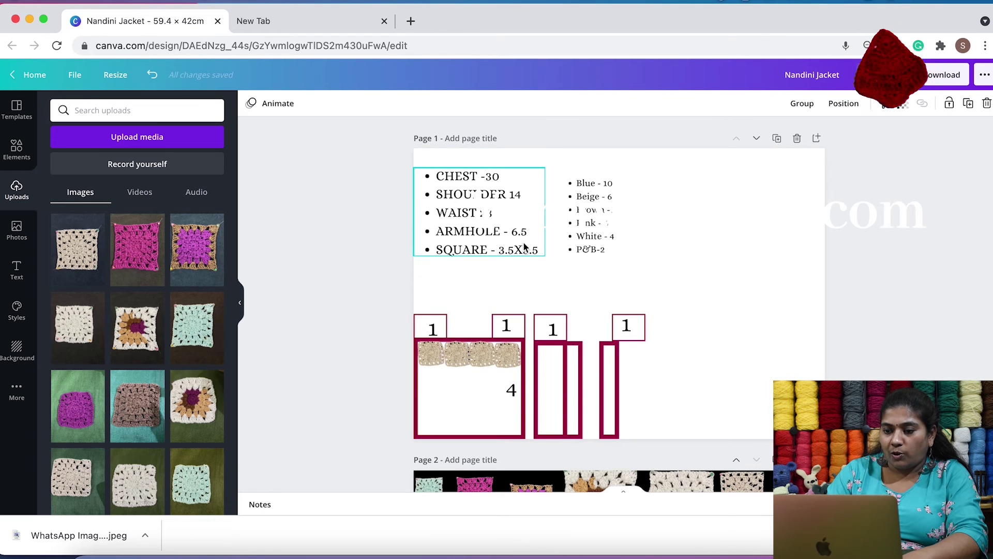
scroll(527, 232, "down", 1)
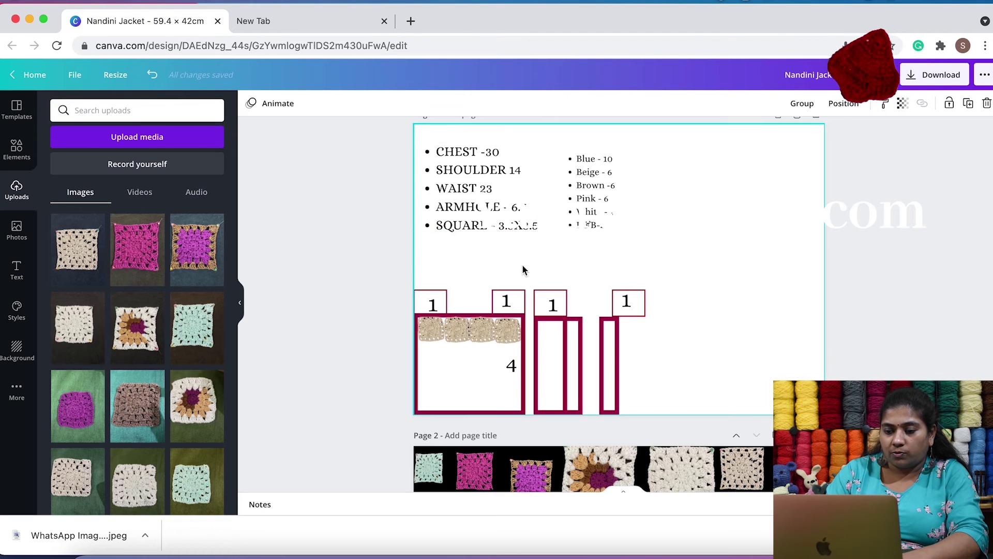
scroll(523, 264, "down", 5)
scroll(522, 269, "down", 3)
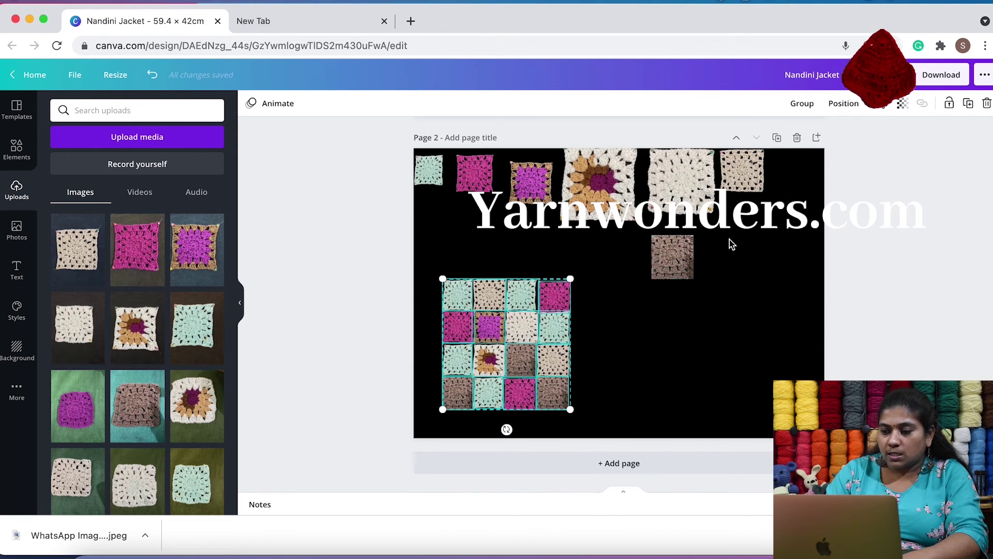
left_click(641, 188)
left_click(571, 191)
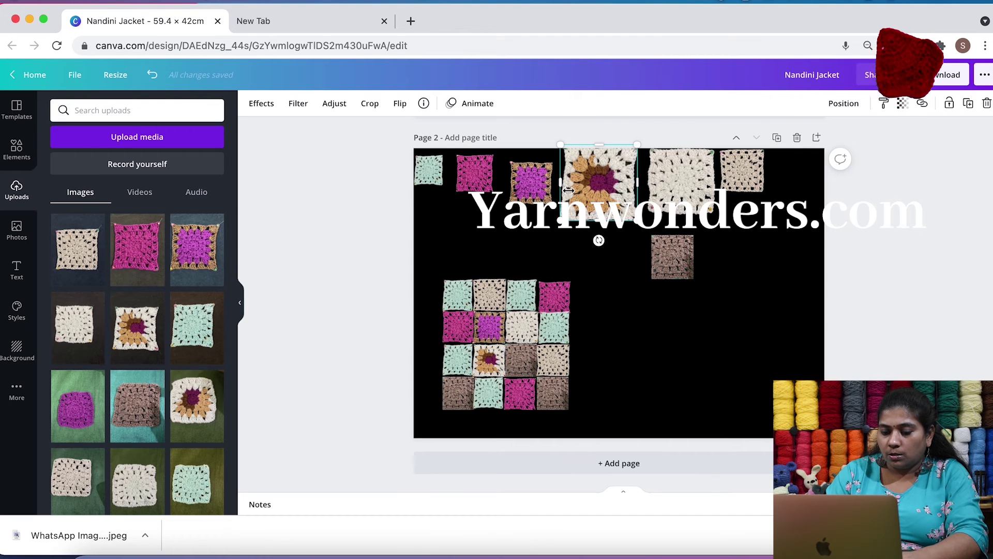
scroll(569, 191, "up", 1)
left_click(667, 206)
left_click_drag(664, 205, 460, 264)
left_click_drag(509, 302, 460, 290)
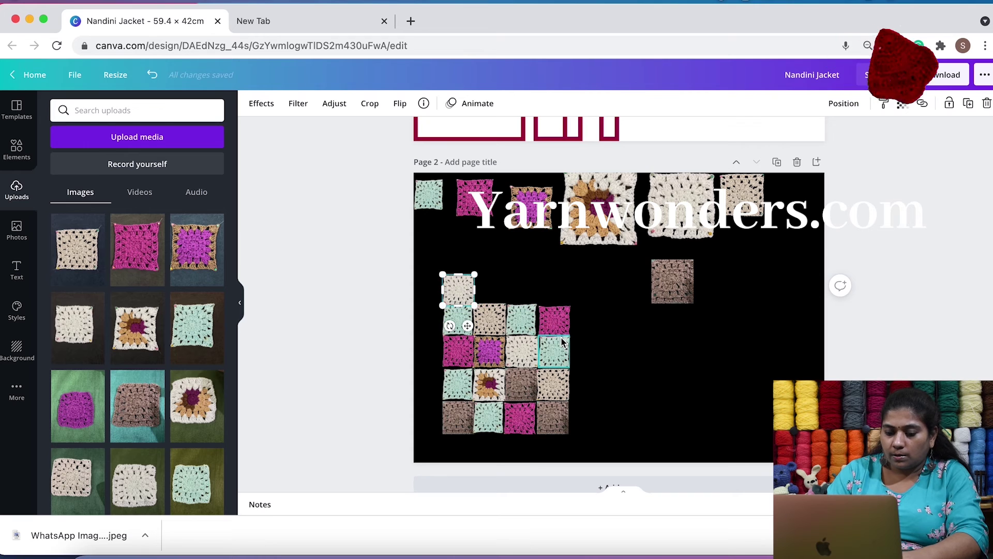
left_click_drag(562, 342, 555, 290)
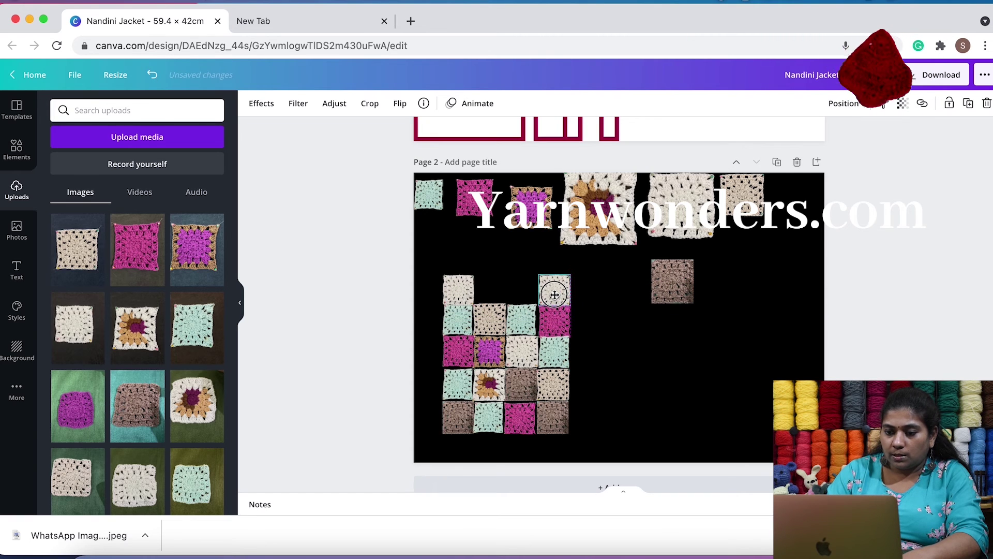
left_click(603, 344)
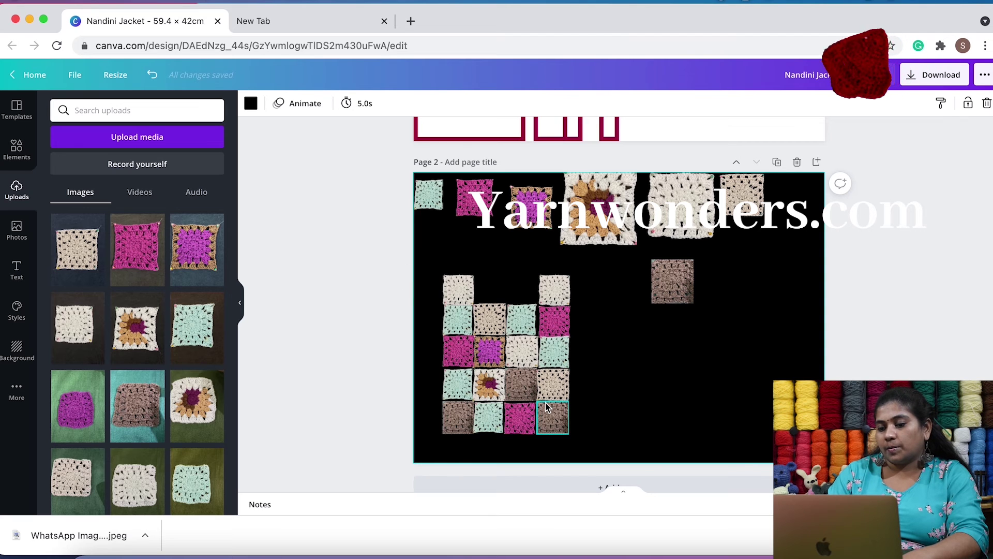
- Place a copy of the grid's first two columns with their shoulder square beside the grid, and move the spare brown square to the source row's end
left_click(471, 299)
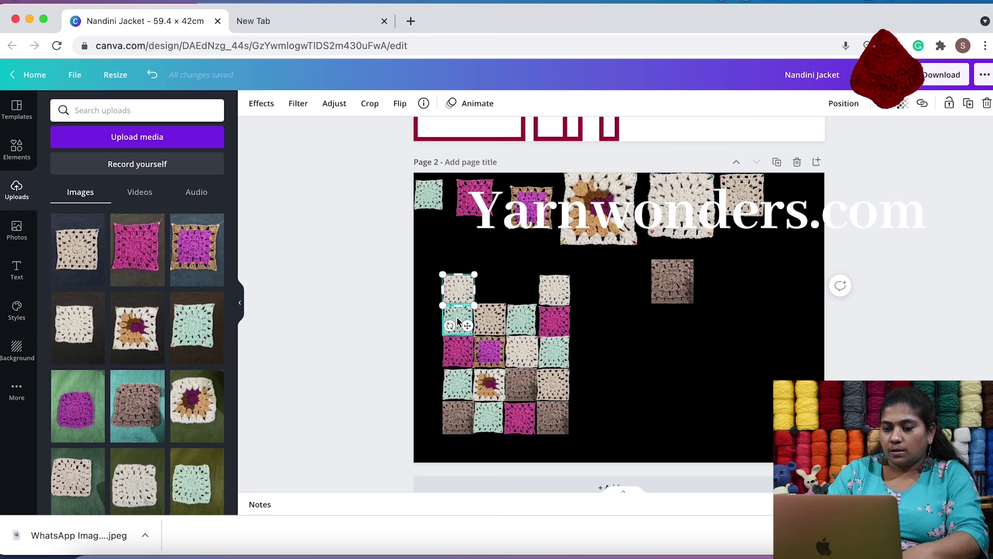
double_click(456, 321)
left_click(421, 261)
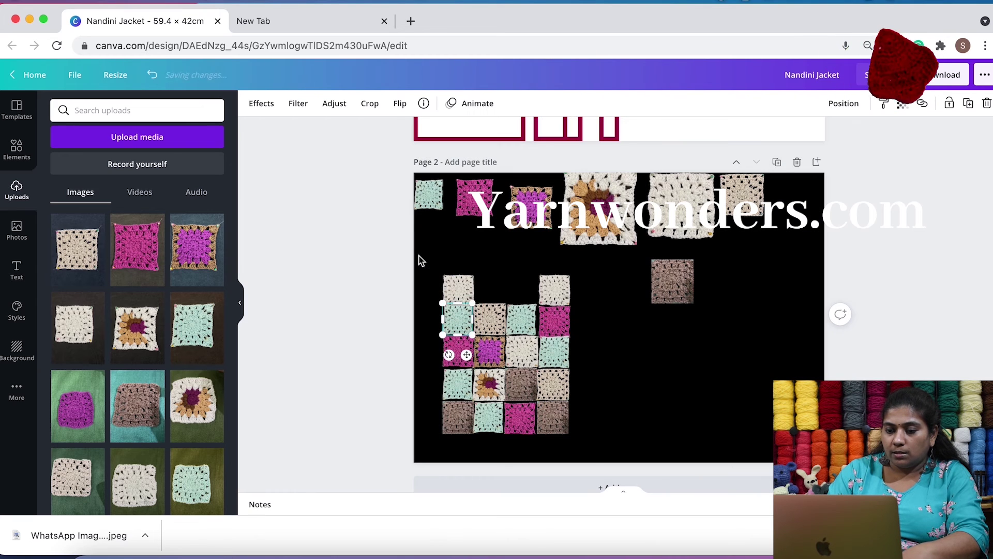
left_click_drag(419, 256, 505, 436)
key("super+d")
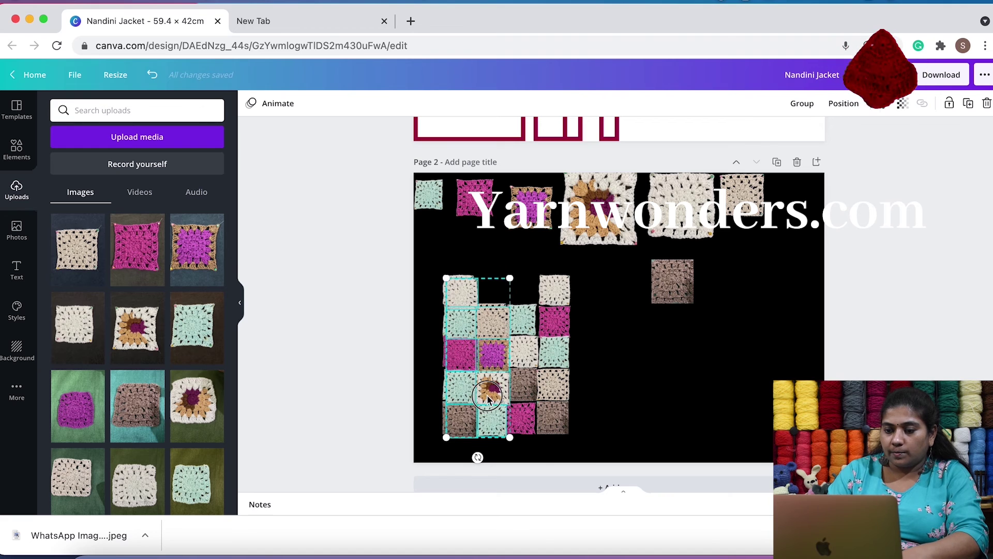
left_click_drag(487, 399, 642, 397)
left_click(686, 297)
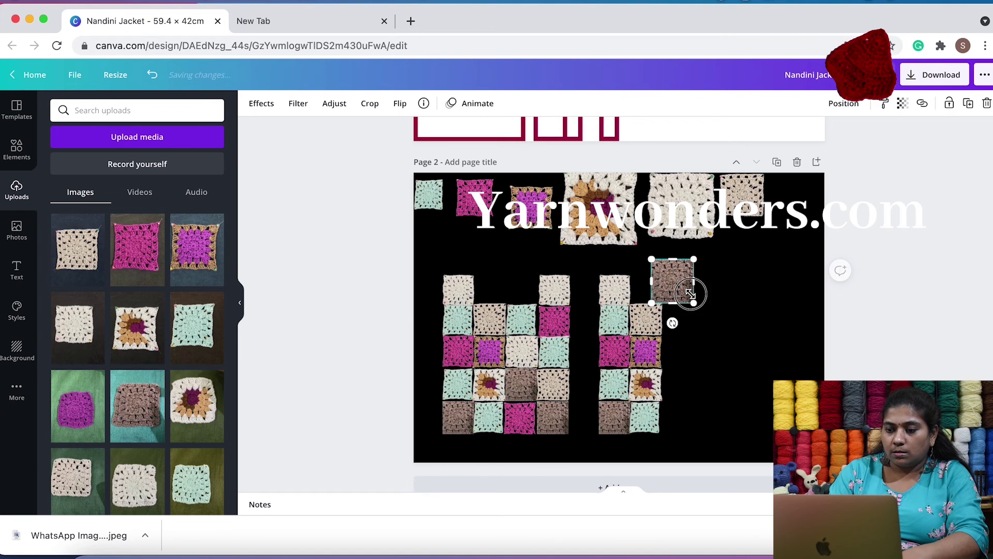
left_click_drag(679, 285, 809, 212)
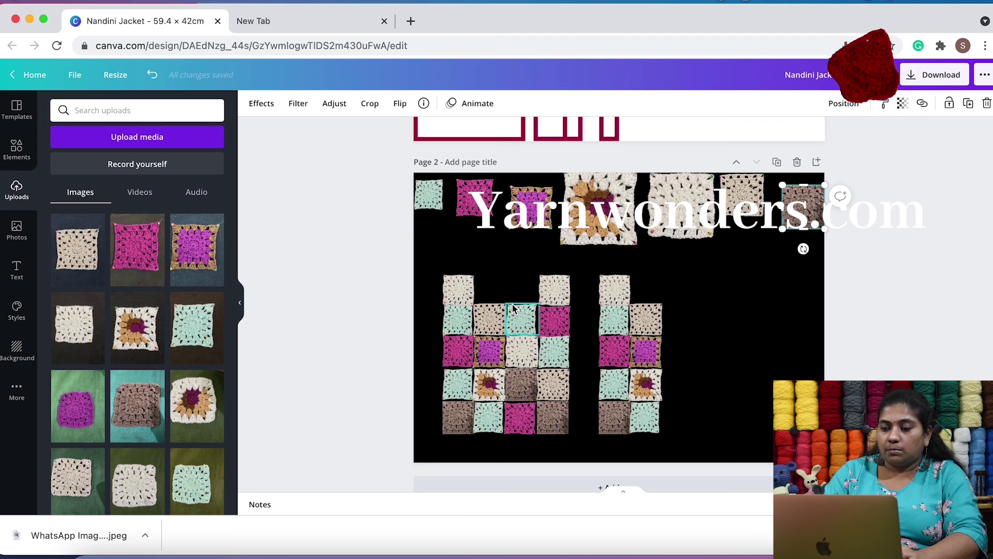
- Copy the narrow maroon rectangle from page 1's front panel beside the two-column panel on page 2, stretched to match its four rows
scroll(513, 307, "up", 2)
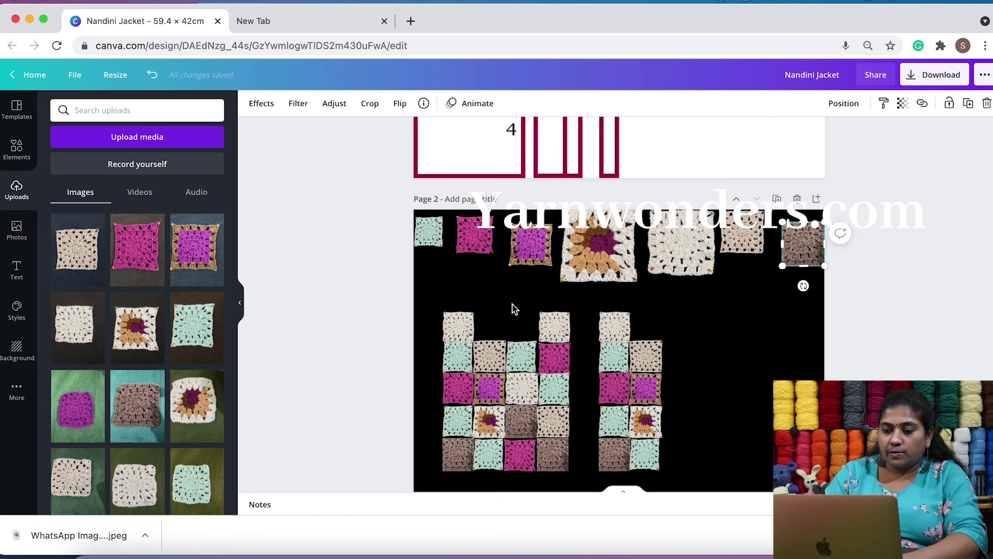
scroll(514, 309, "up", 5)
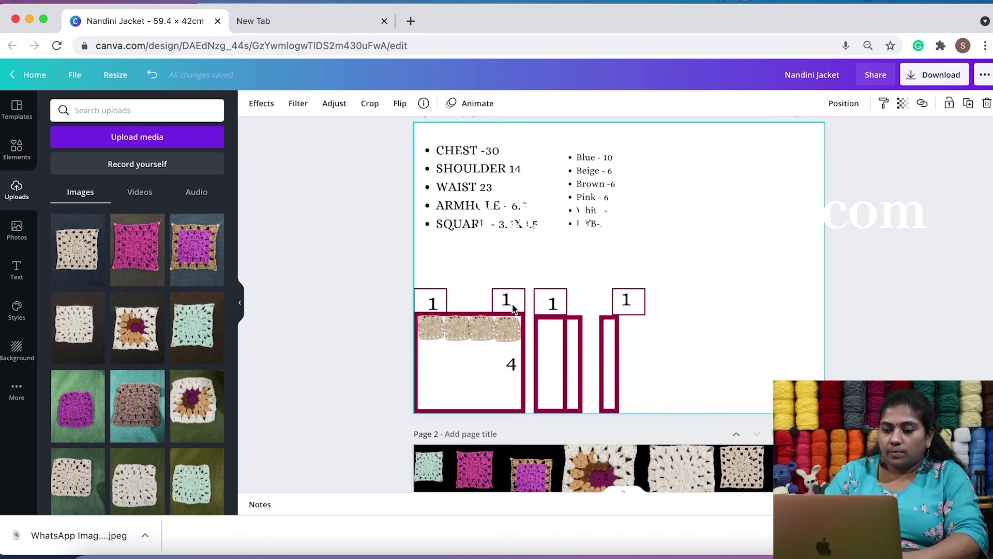
scroll(512, 307, "down", 6)
scroll(512, 308, "up", 6)
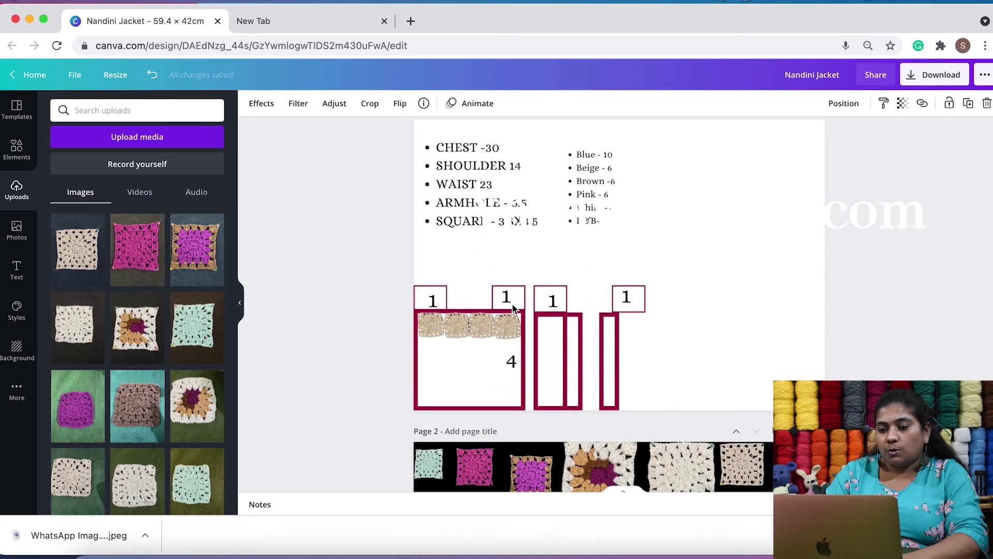
scroll(512, 307, "down", 6)
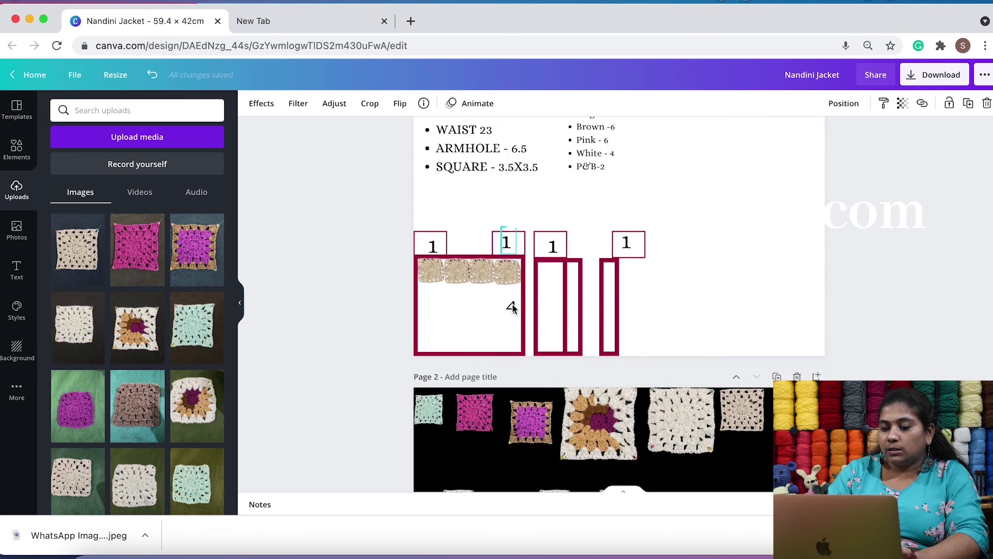
scroll(514, 308, "up", 4)
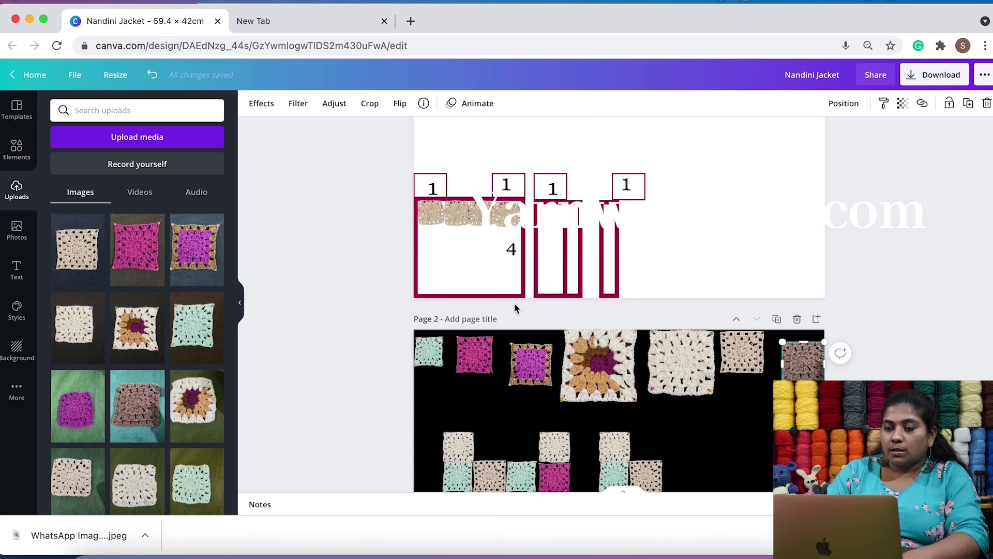
left_click(578, 255)
scroll(753, 265, "down", 3)
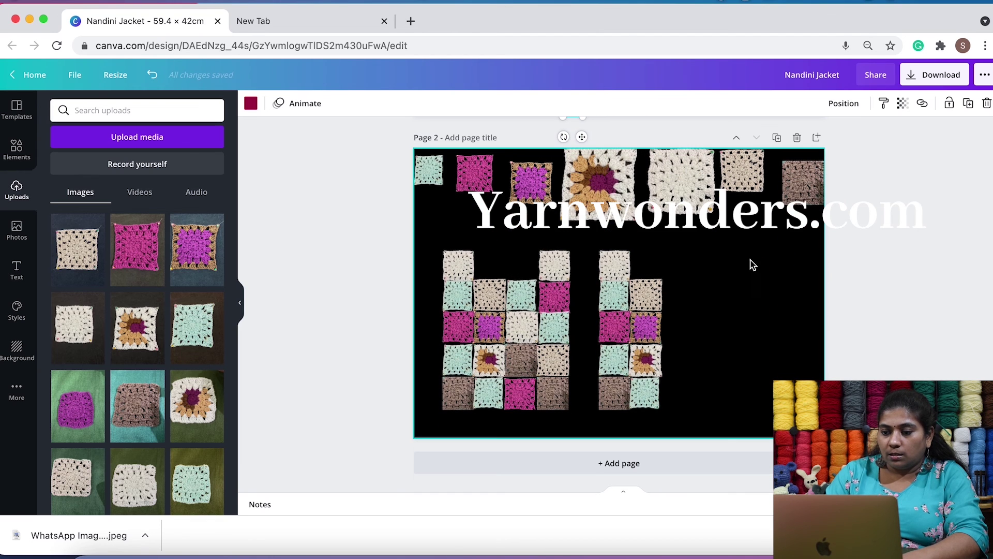
key("ctrl+v")
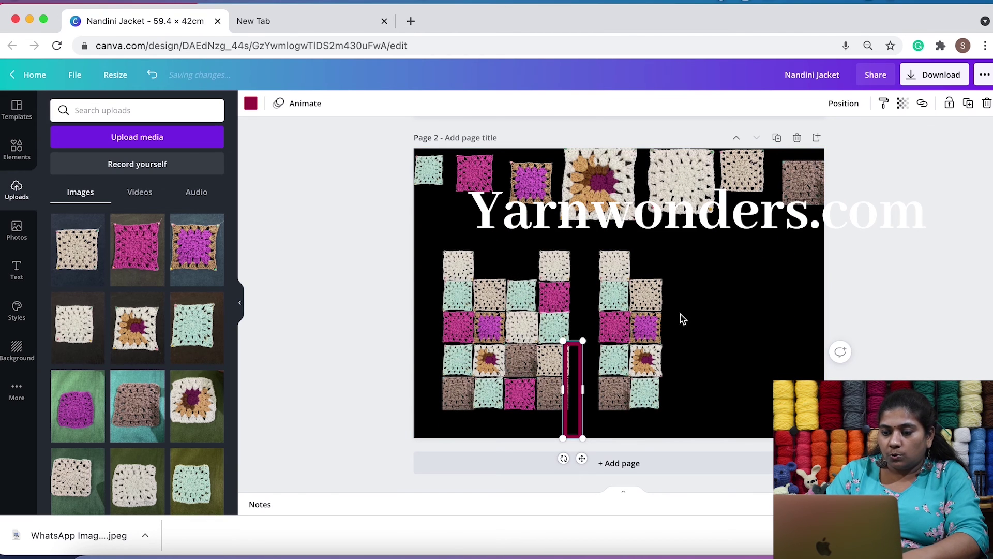
left_click_drag(576, 406, 674, 342)
left_click_drag(675, 377, 675, 408)
left_click(697, 380)
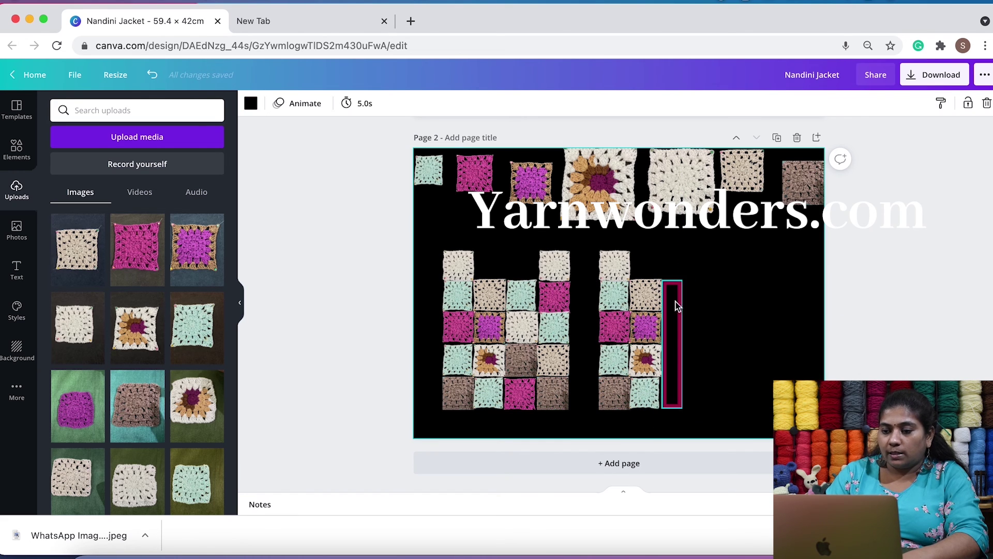
- Place horizontal copies of the maroon strip above both shoulder squares of the four-column panel, shortened to one square's width
left_click(672, 395)
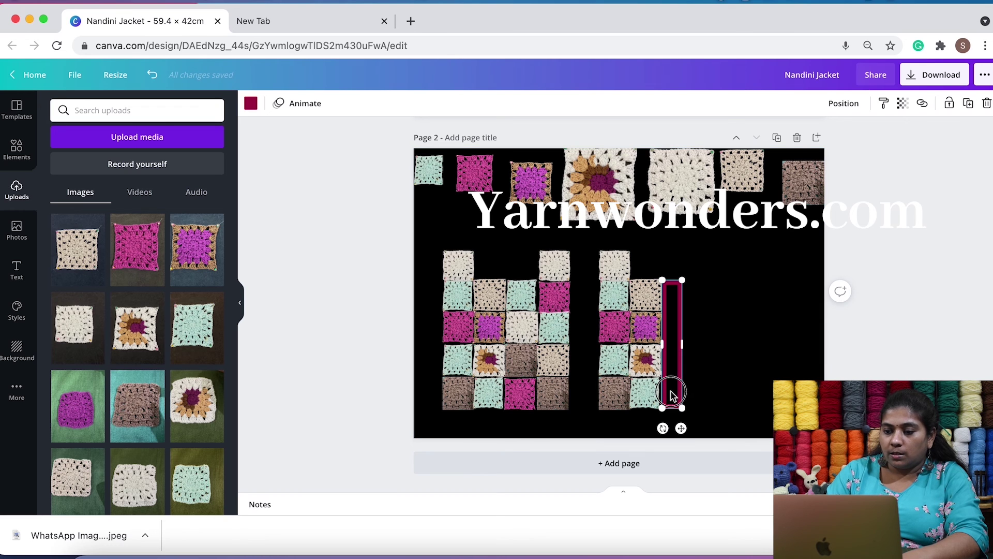
key("super+d")
left_click_drag(671, 392, 615, 254)
left_click_drag(530, 181, 565, 293)
left_click_drag(537, 331, 523, 270)
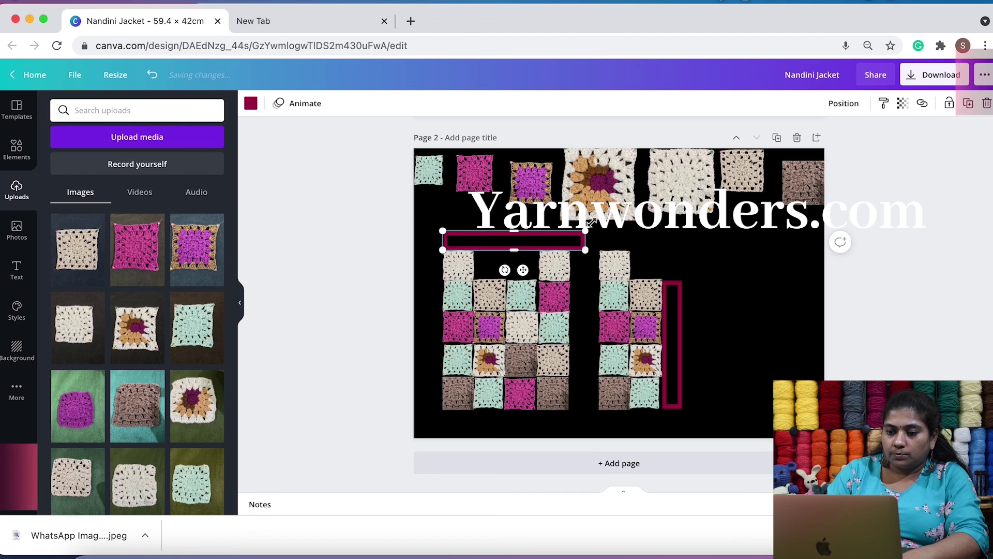
left_click_drag(585, 240, 559, 243)
key("super+d")
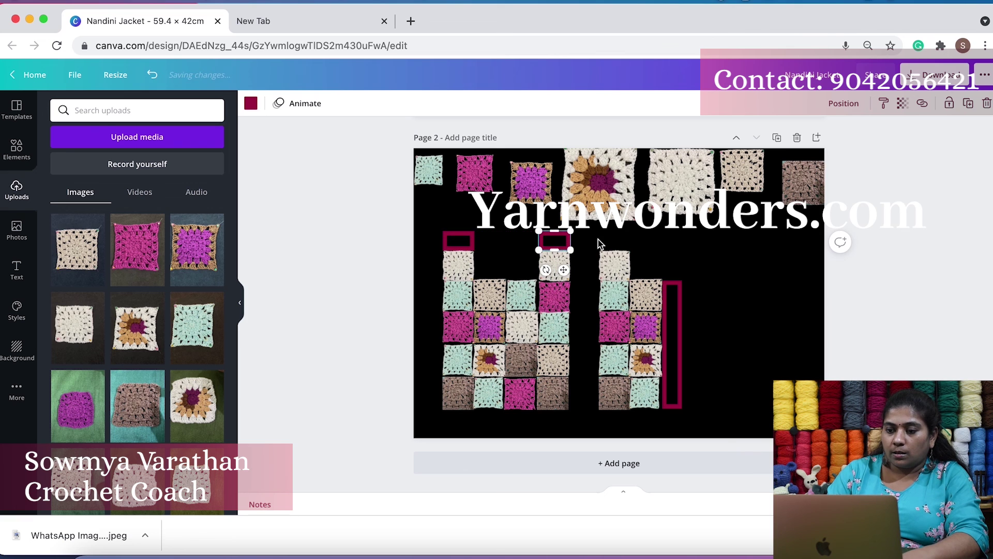
left_click(604, 246)
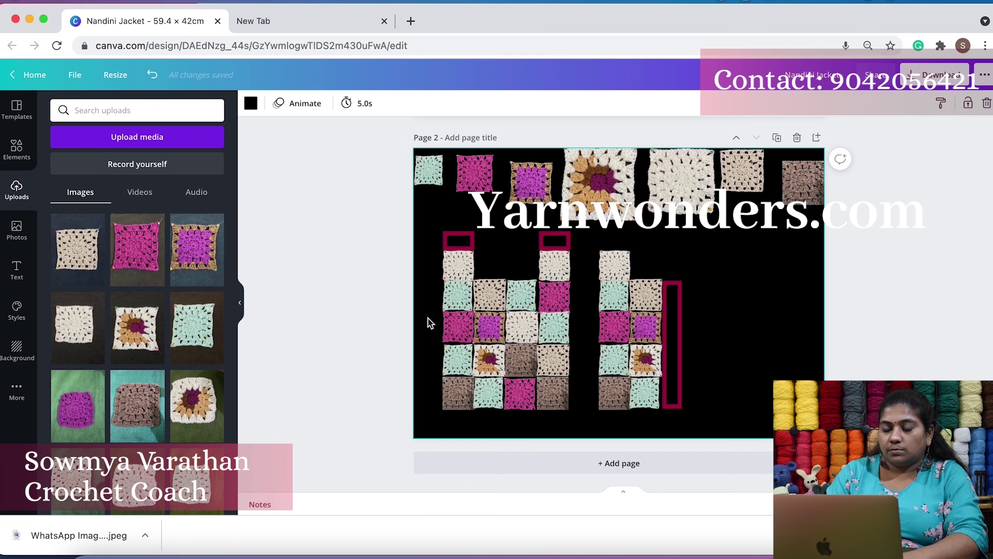
scroll(428, 318, "up", 5)
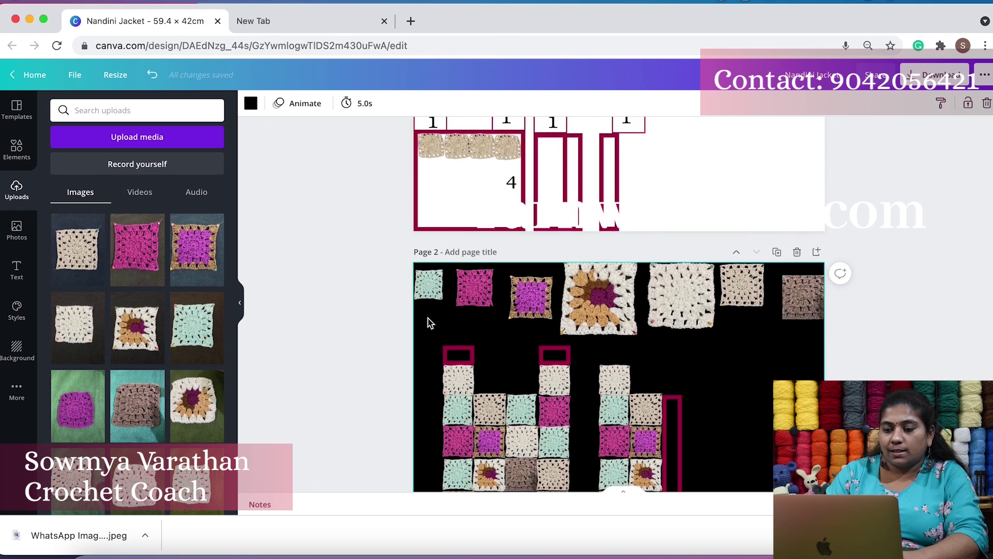
scroll(428, 323, "up", 1)
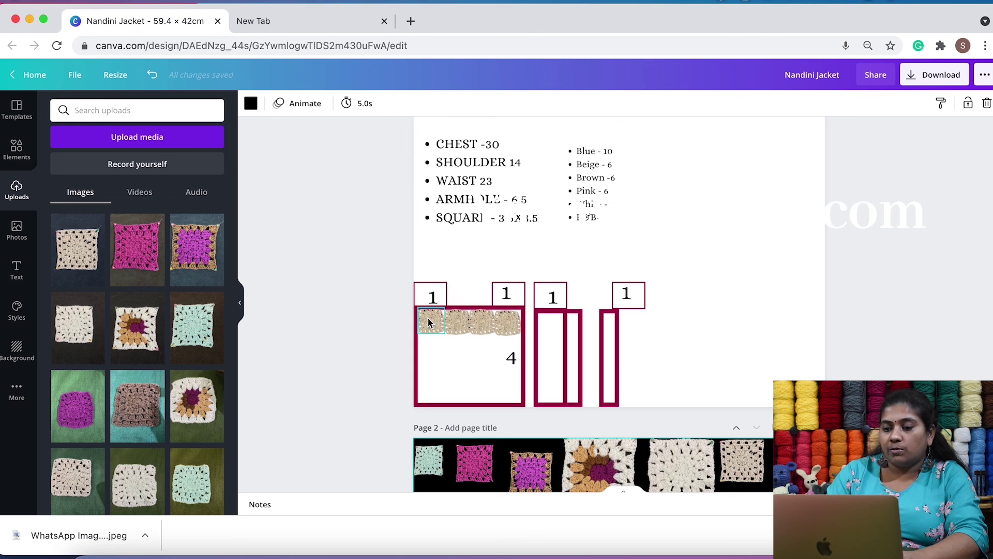
scroll(430, 323, "down", 6)
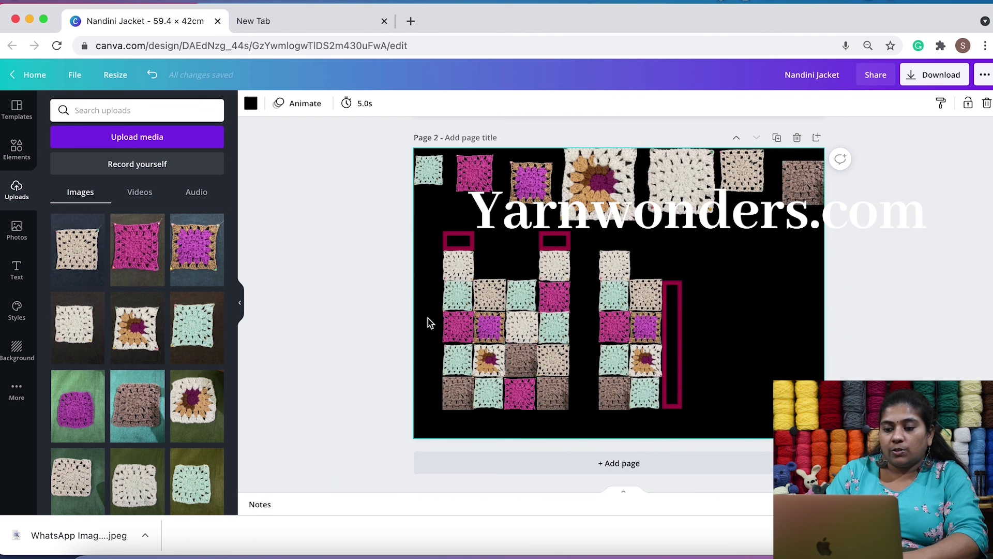